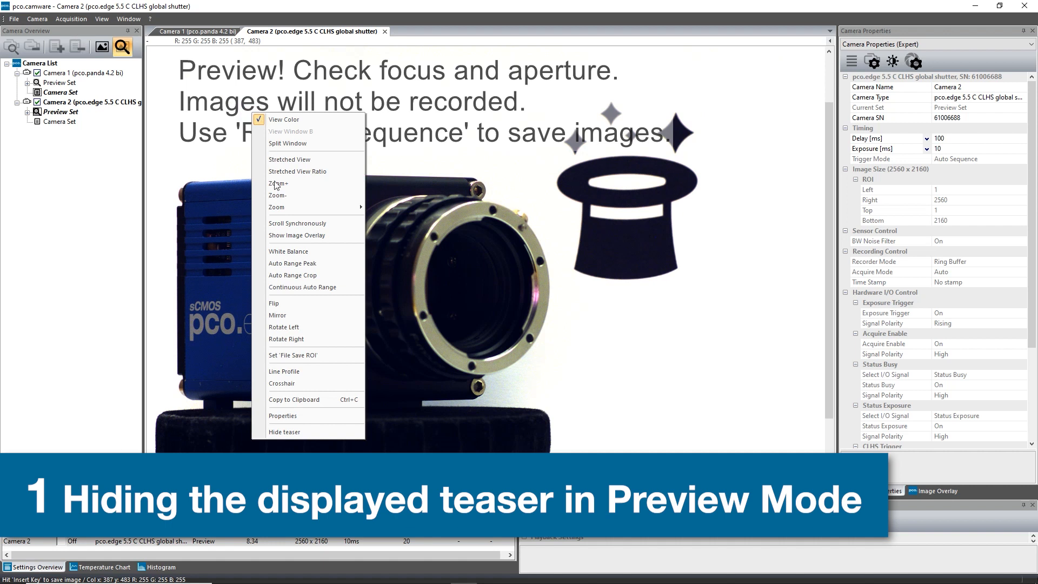
Hide the teaser text on the Camera 2 preview image and stop the running preview acquisition.
click(292, 432)
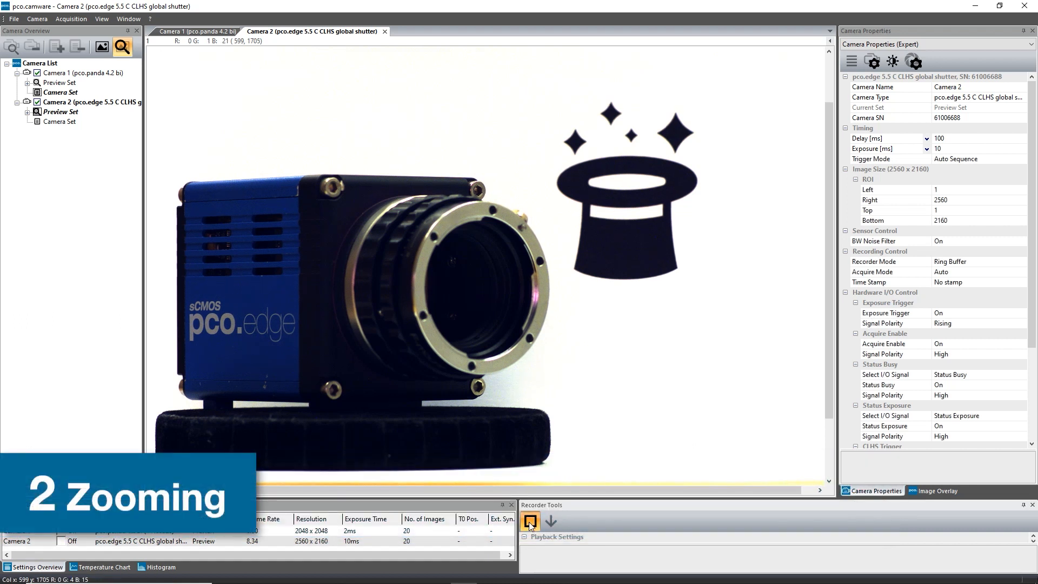
click(529, 522)
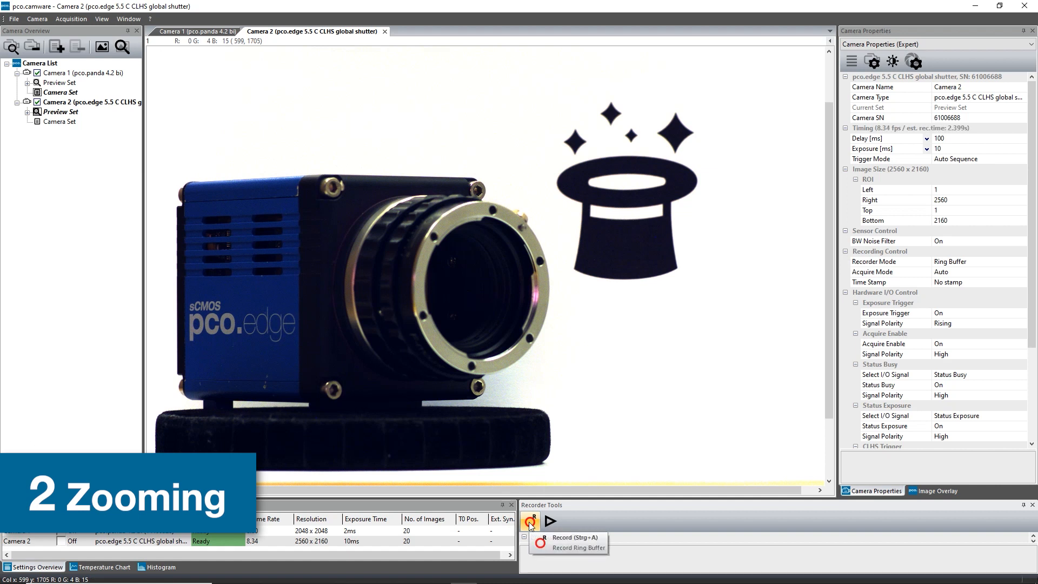
Zoom into the lens area of the Camera 2 image, zoom back out, and move through the image vertically.
click(425, 372)
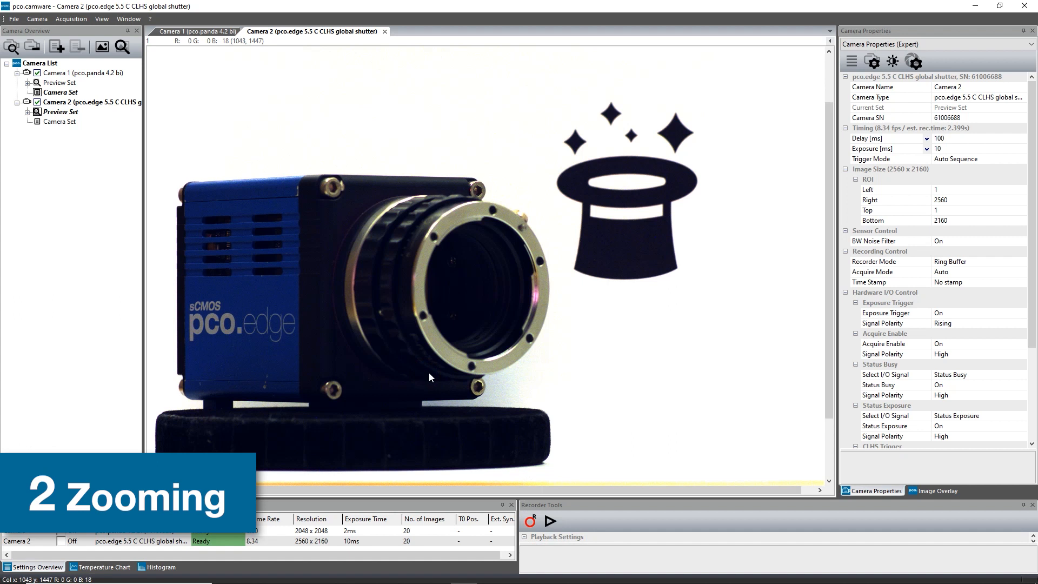
scroll(429, 372, up, 2)
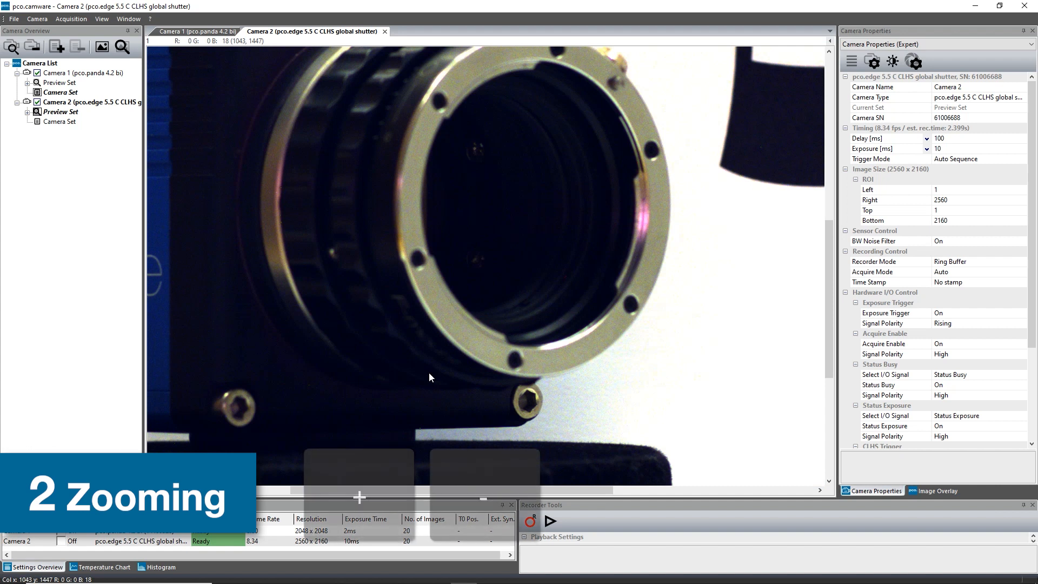
scroll(430, 377, up, 2)
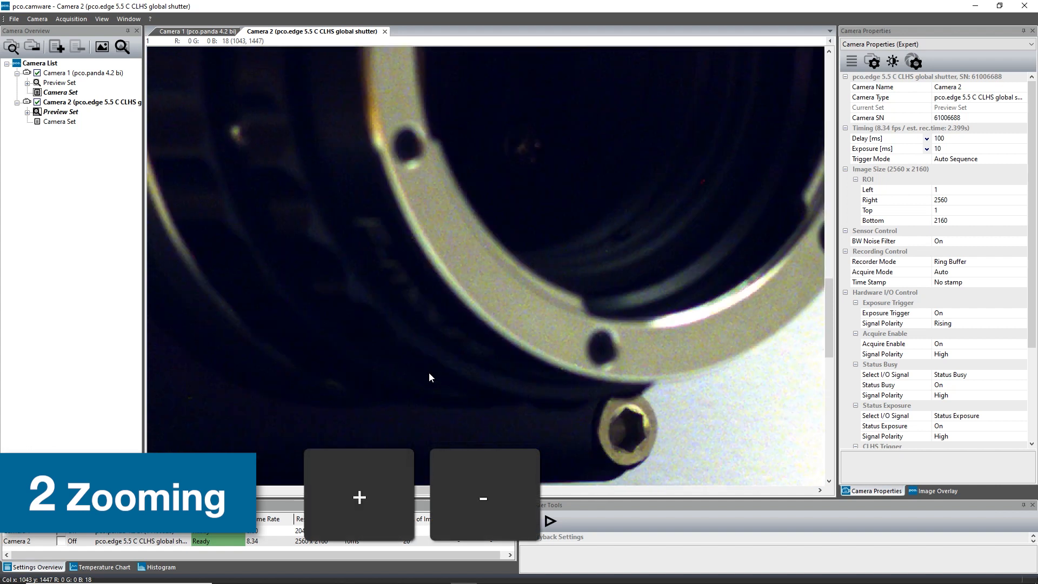
scroll(429, 377, down, 4)
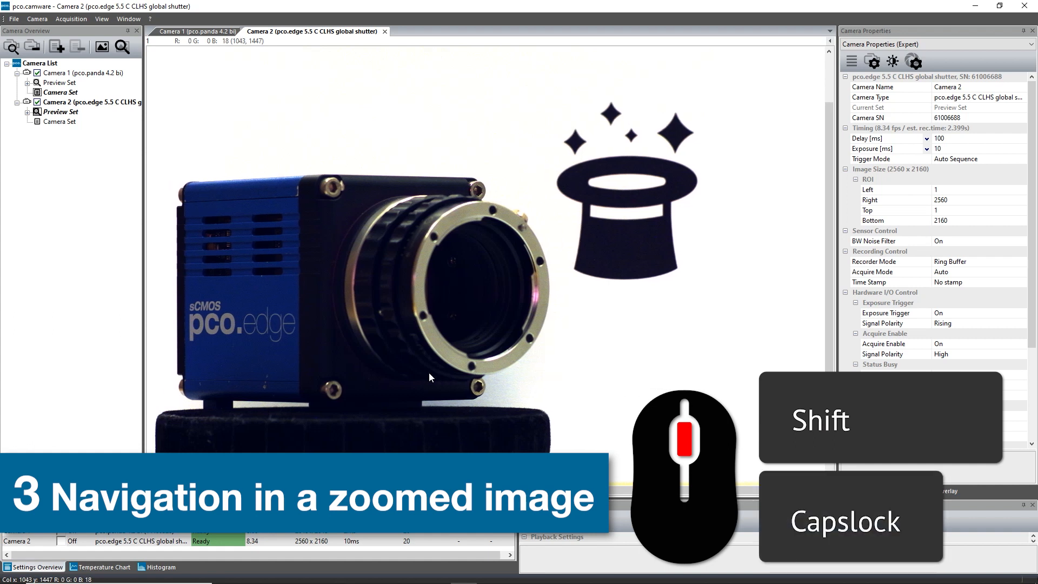
scroll(429, 371, down, 3)
scroll(429, 372, up, 6)
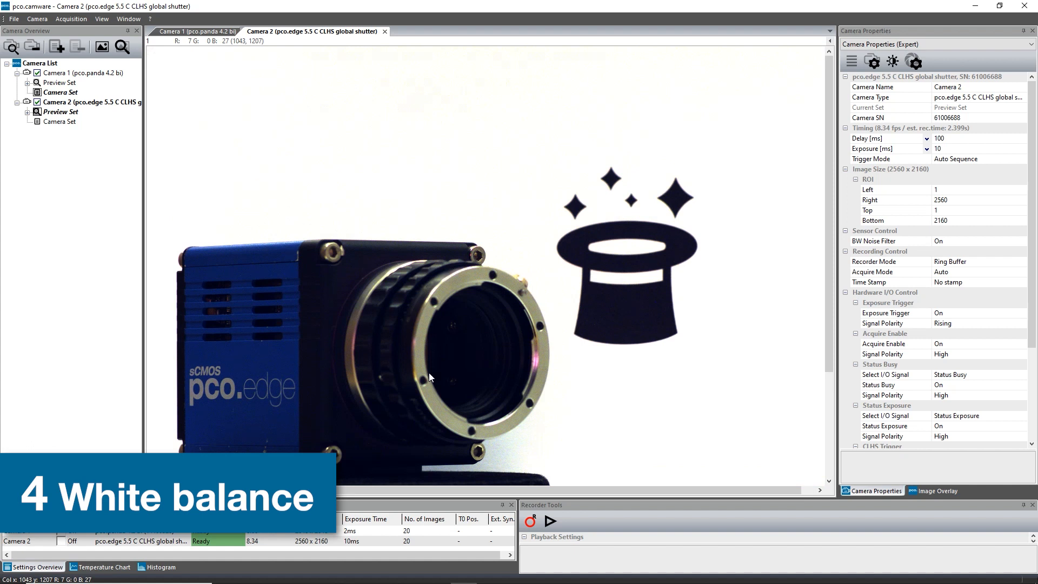
Apply white balance to the Camera 2 image from several rectangular areas, including the pco.edge lettering, the bright background and the yellow surface.
drag(208, 356, 287, 401)
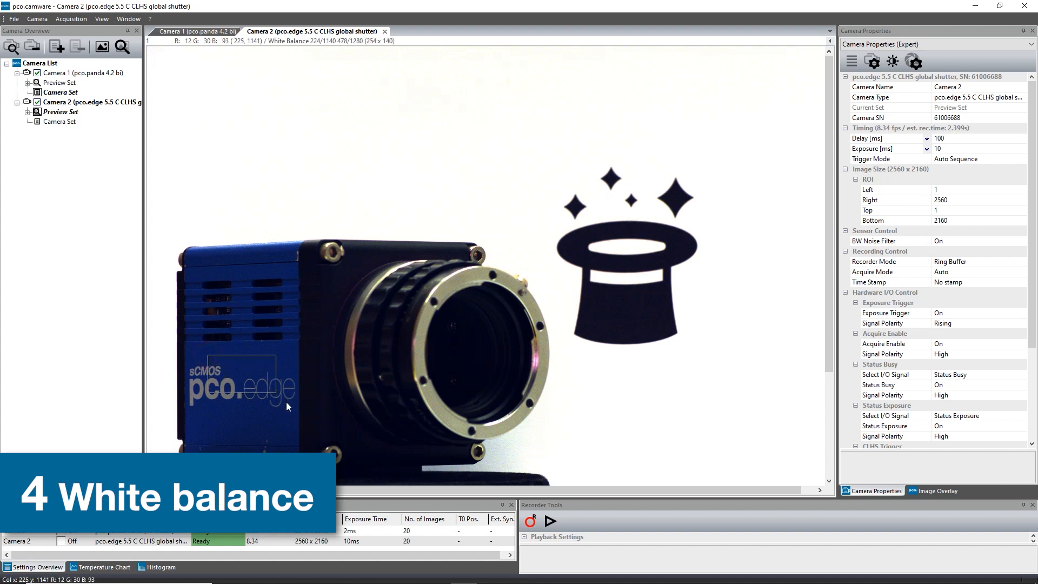
key(ctrl)
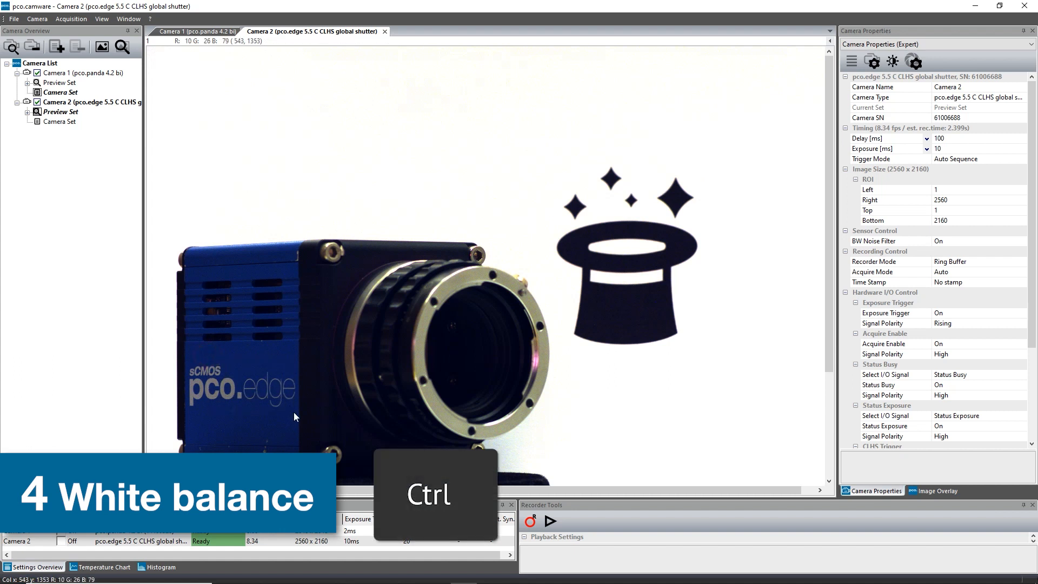
key(shift)
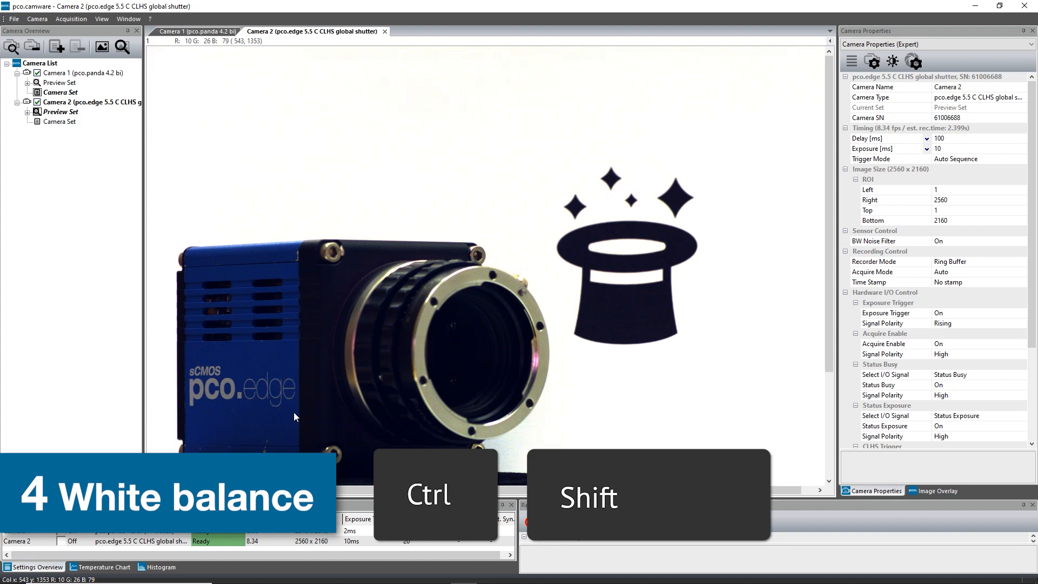
drag(335, 116, 455, 202)
scroll(456, 202, down, 2)
drag(514, 428, 614, 487)
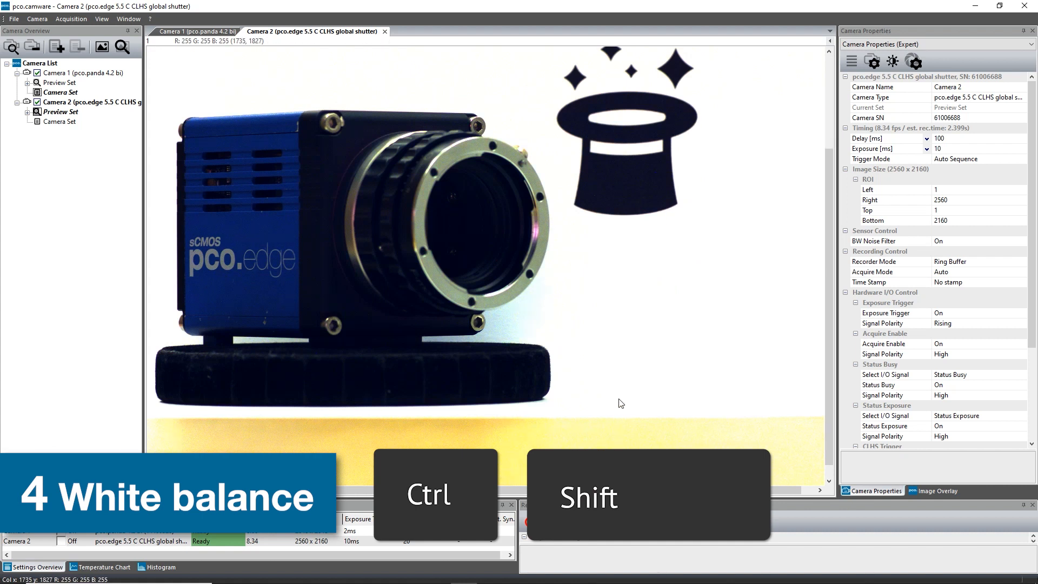
drag(580, 253, 704, 365)
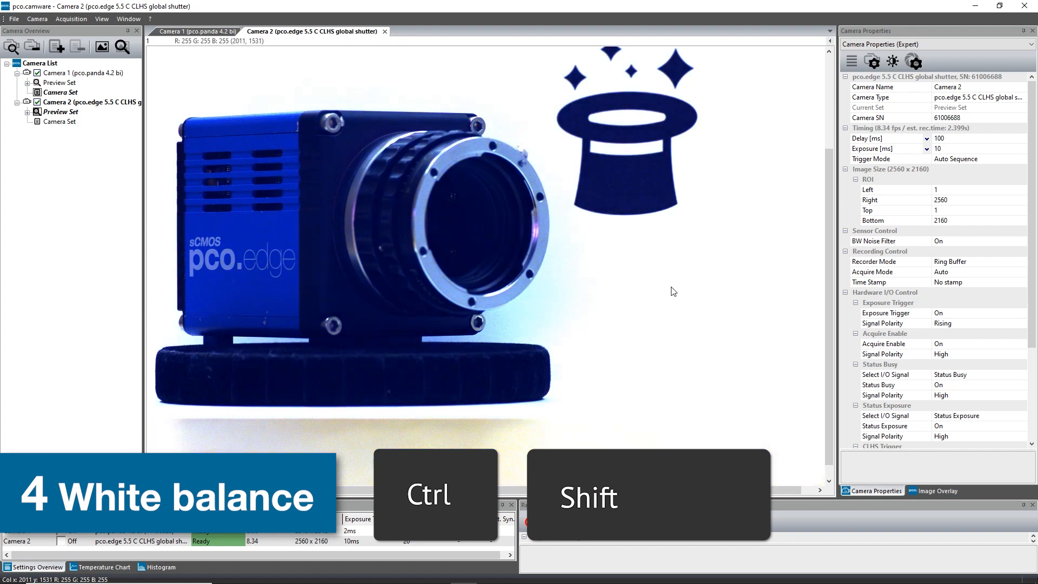
drag(508, 107, 508, 108)
drag(680, 246, 679, 244)
drag(213, 214, 504, 358)
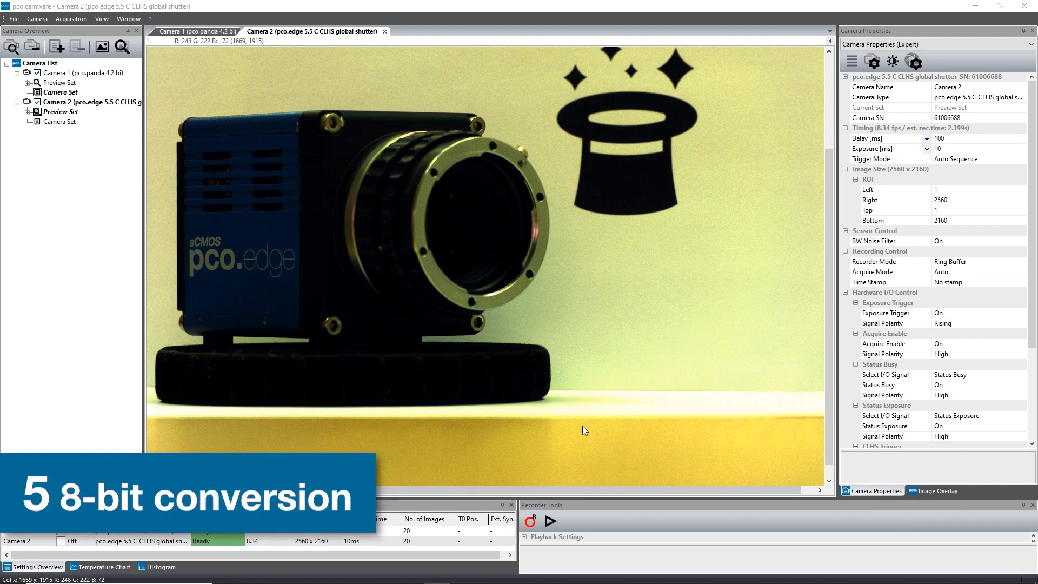
Switch to the Camera 1 image and auto-range it from several rectangles over the camera bodies, the background and the light bulb symbol.
click(214, 32)
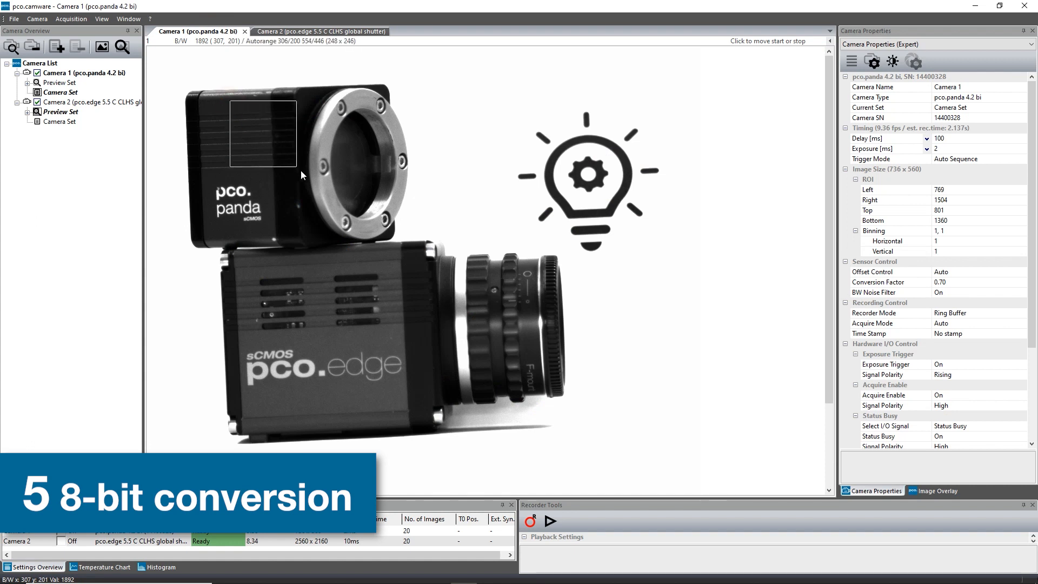
drag(442, 108, 576, 216)
drag(310, 134, 417, 209)
drag(243, 263, 385, 344)
drag(511, 131, 677, 224)
Apply Auto Range Peak and then Auto Range Crop to the Camera 1 image.
right_click(432, 201)
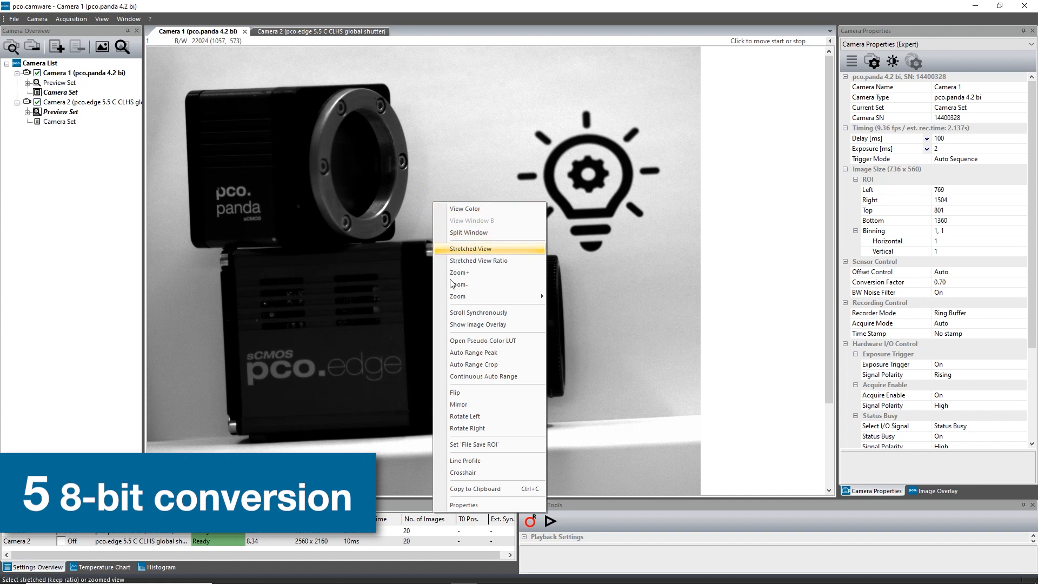
click(467, 353)
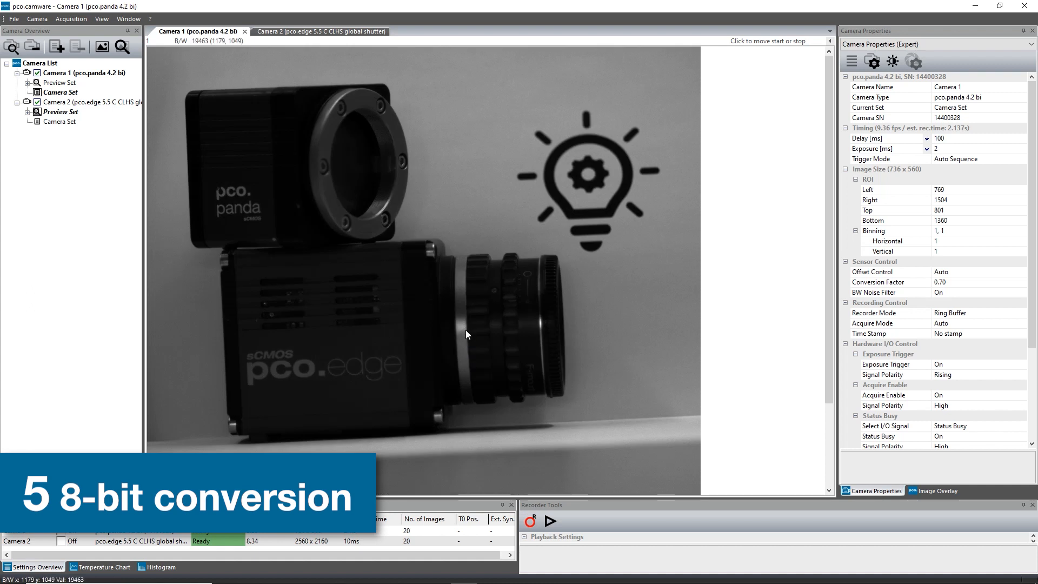
right_click(465, 330)
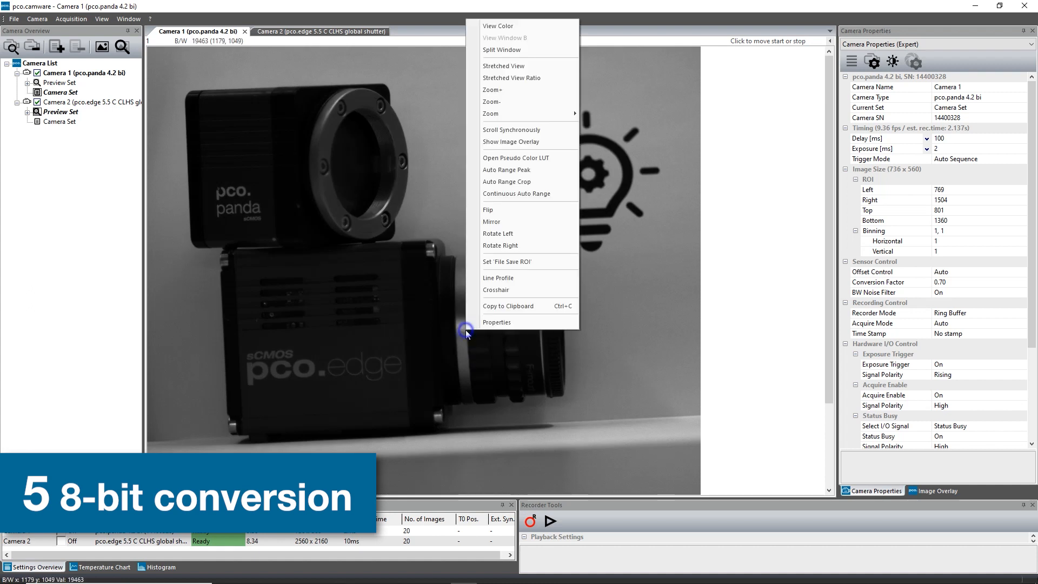
click(510, 183)
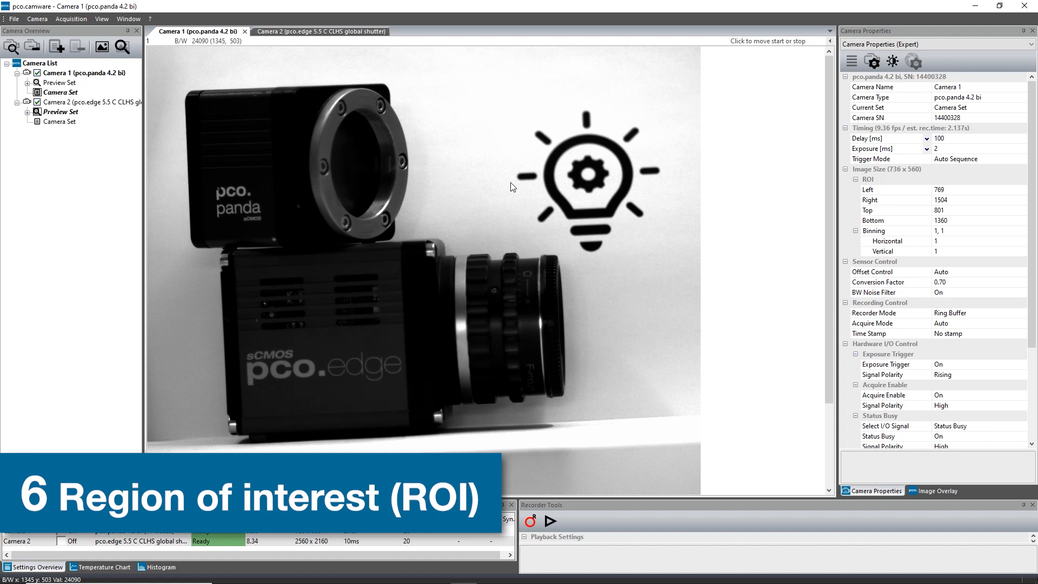
Draw and accept a 992 x 784 region of interest over the stacked cameras for Camera 1, and view it in the graphical ROI editor.
drag(511, 183, 243, 394)
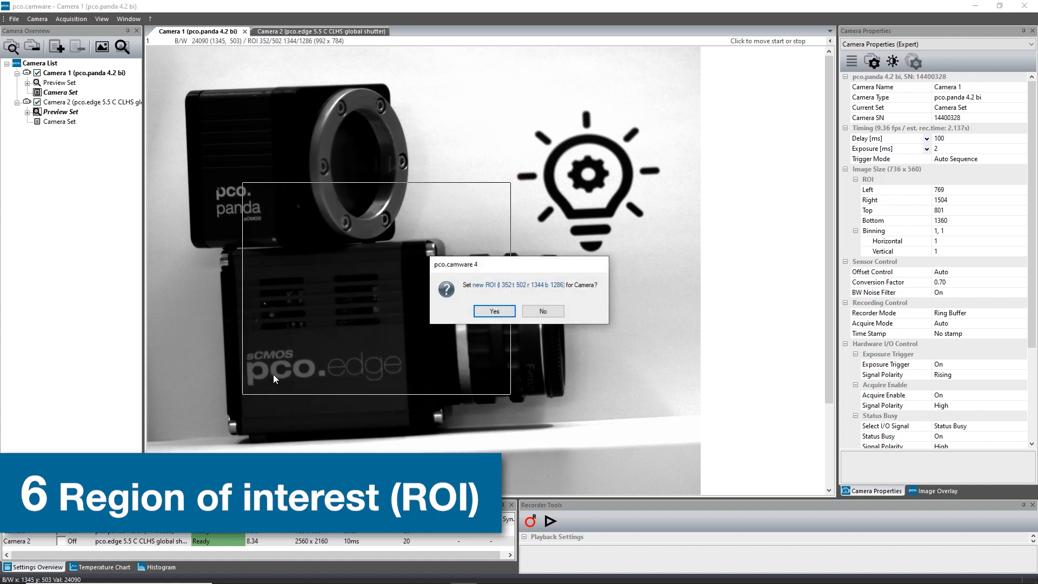
click(482, 313)
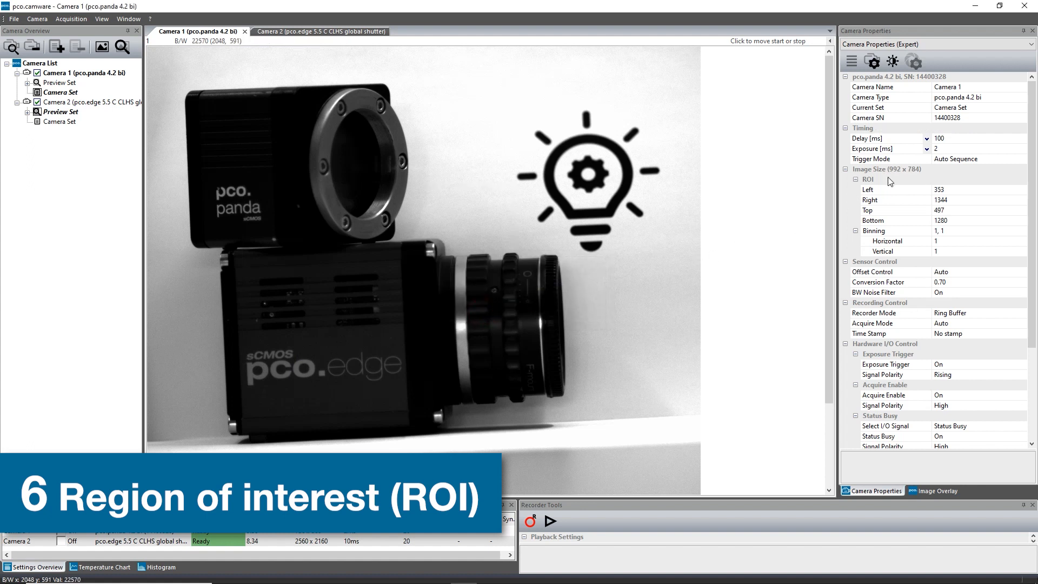
click(868, 180)
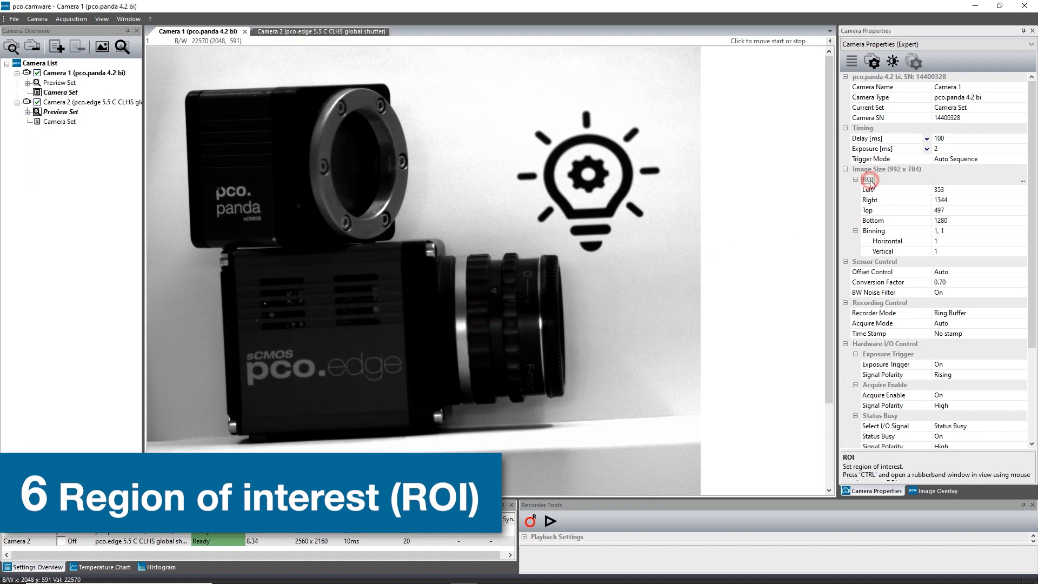
click(1022, 180)
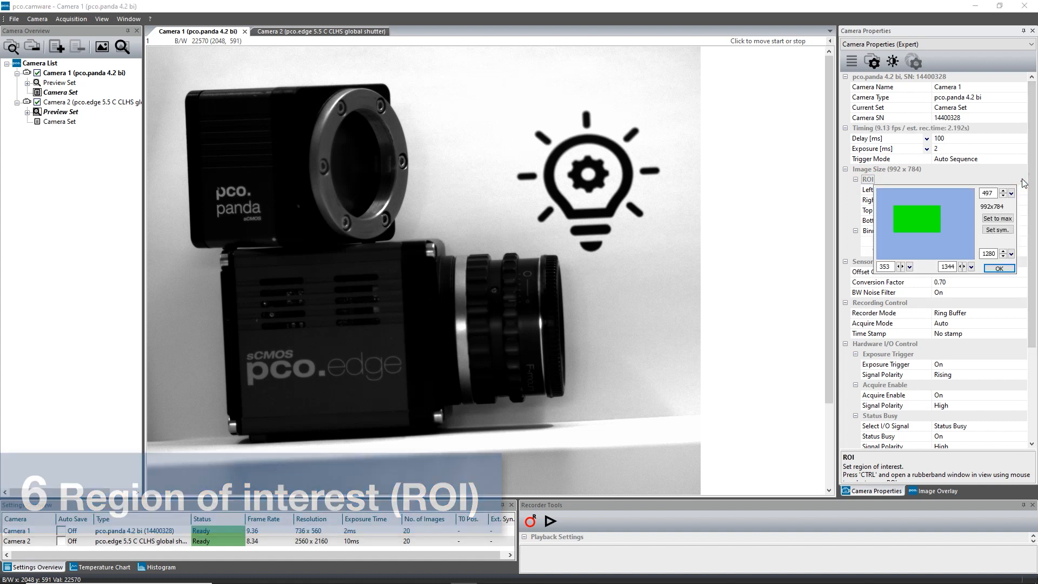
click(748, 259)
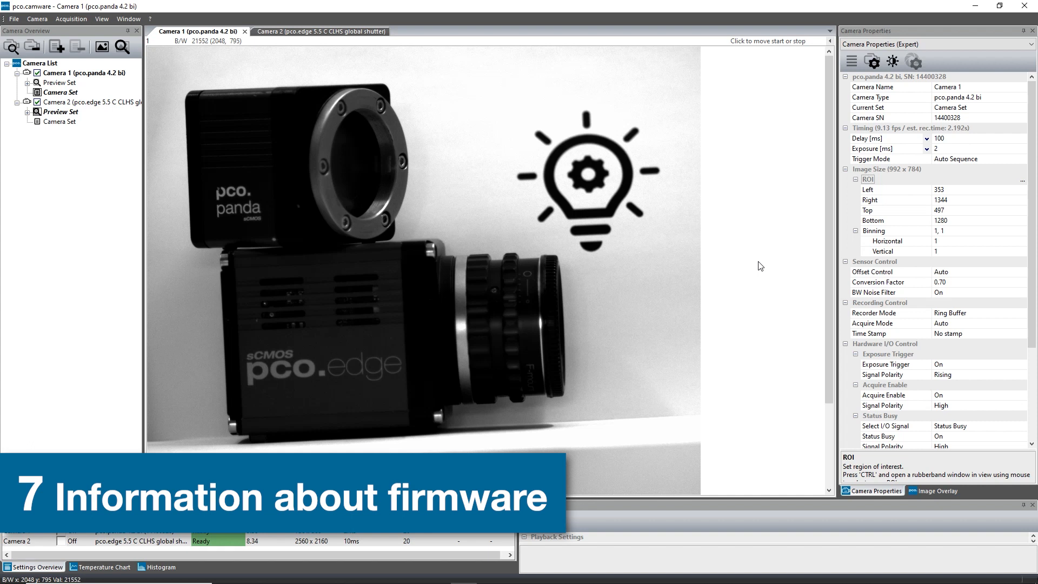
Show the firmware, hardware and software information in Camera 1's status properties and look through it.
scroll(893, 297, down, 3)
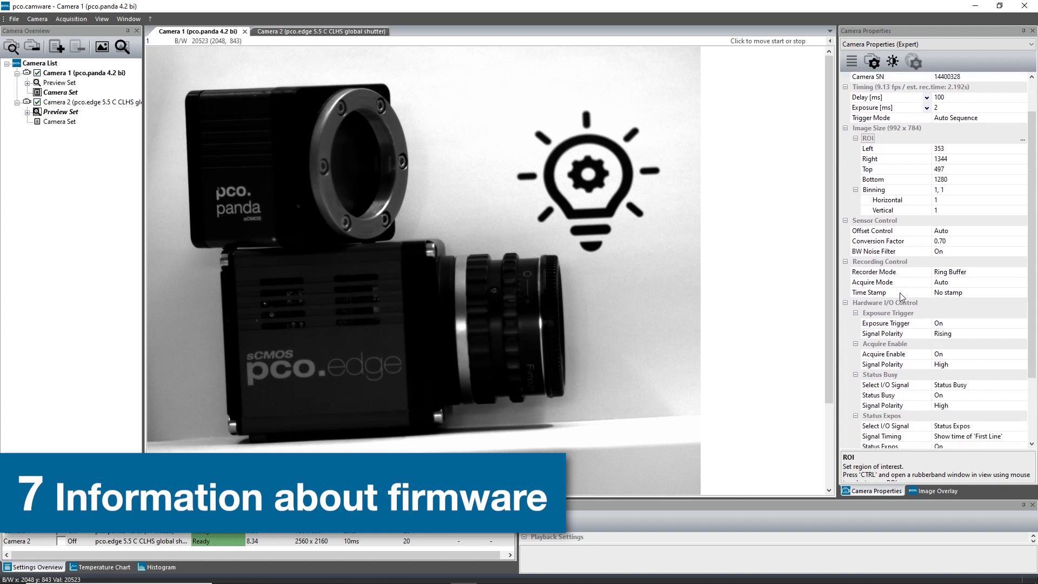
scroll(893, 298, down, 2)
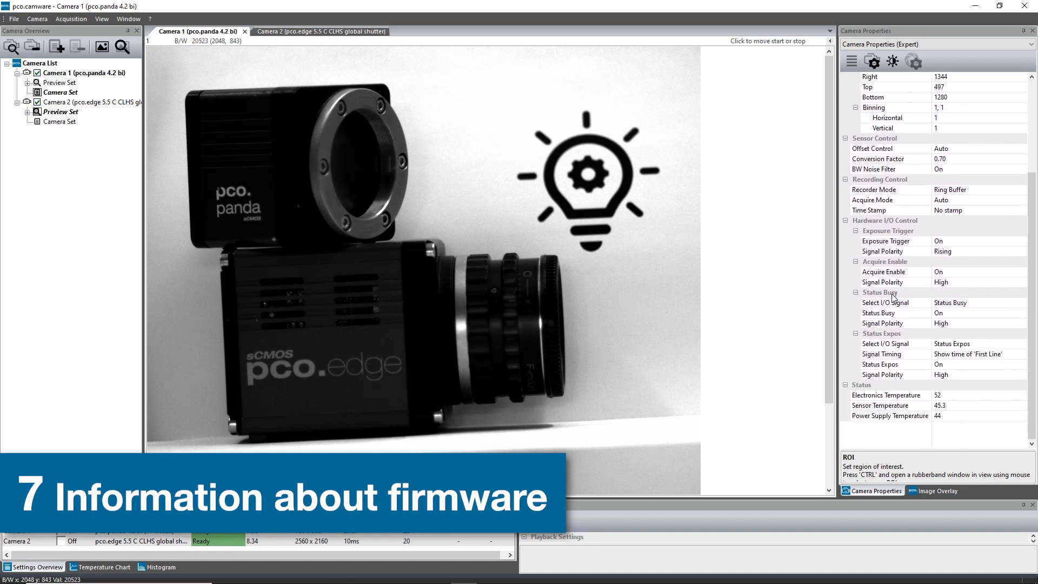
click(869, 386)
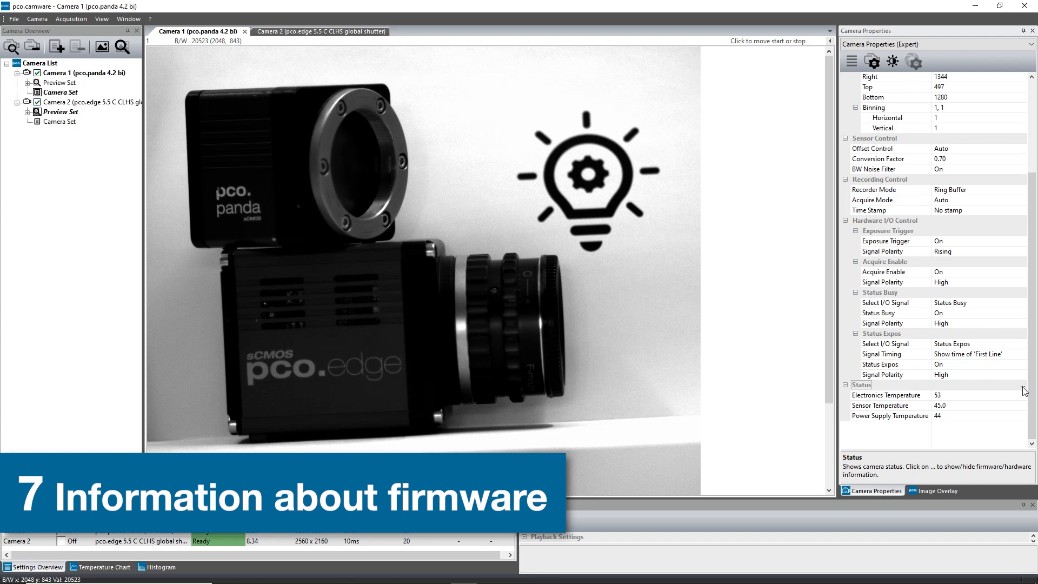
click(1022, 387)
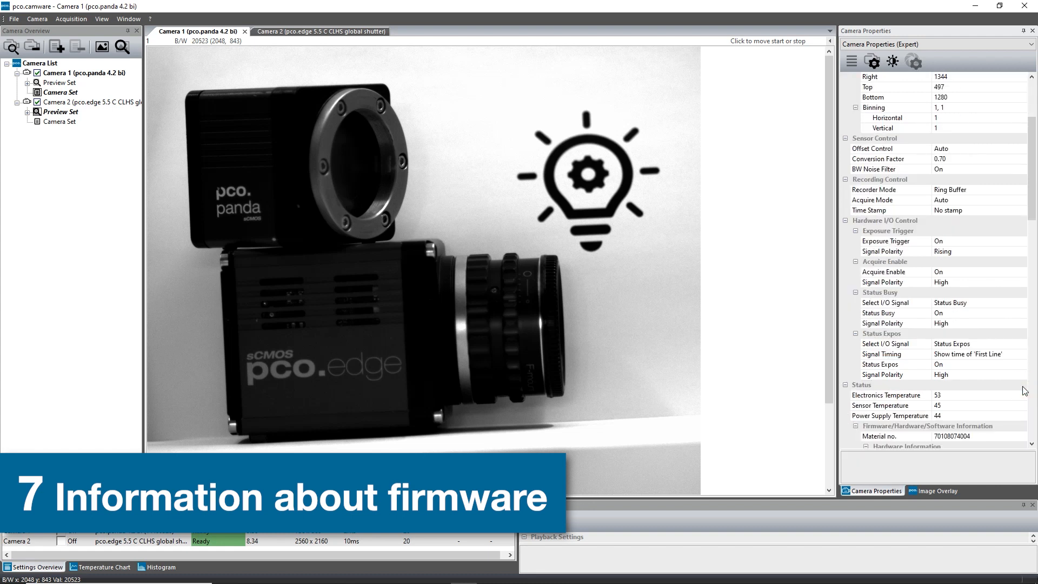
scroll(980, 389, down, 5)
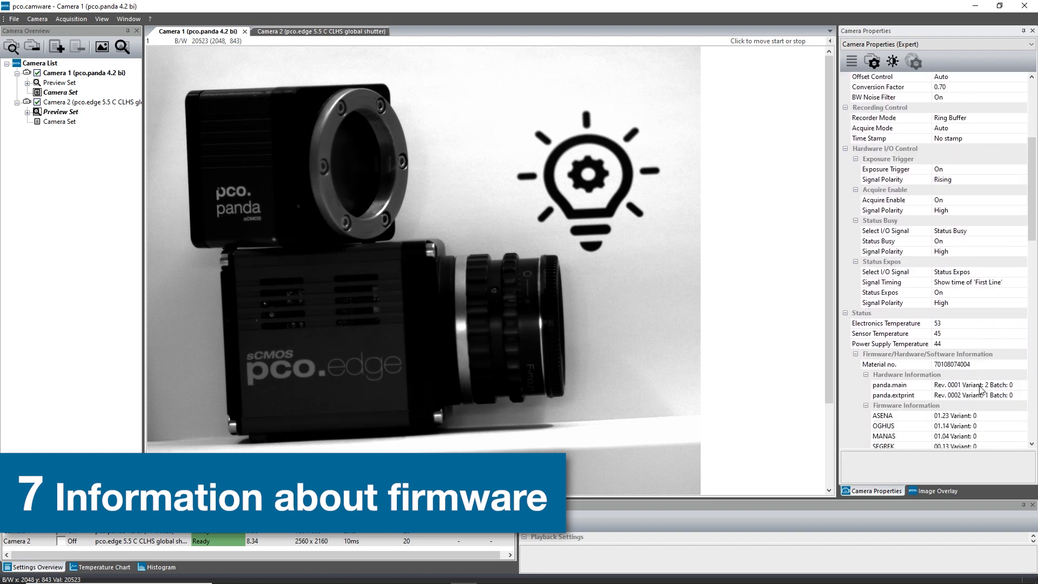
scroll(981, 390, down, 1)
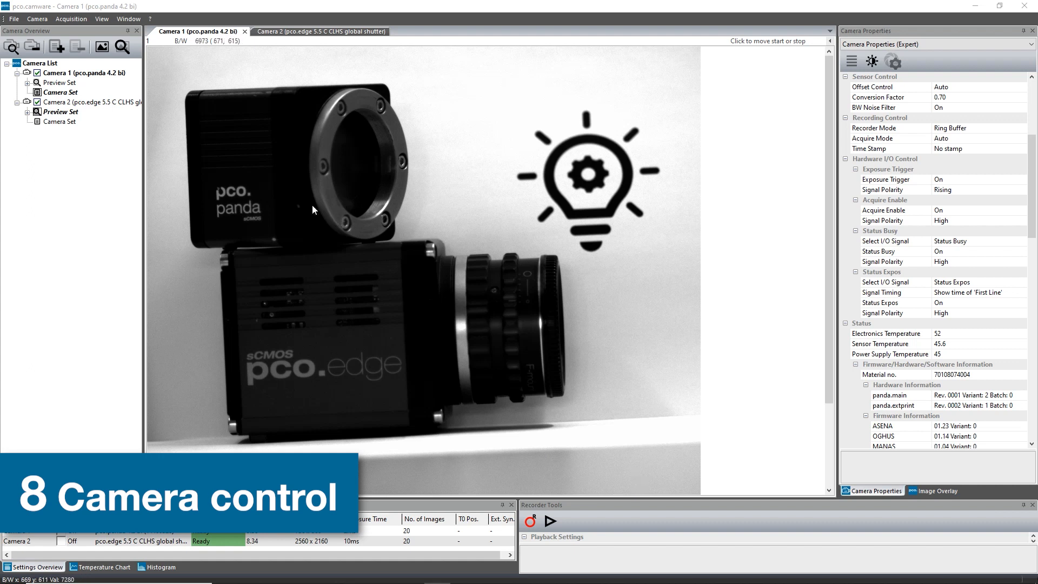
Enable the Show Camera Control option in the program's view properties, then open the Camera Control dialog and close it again.
click(11, 22)
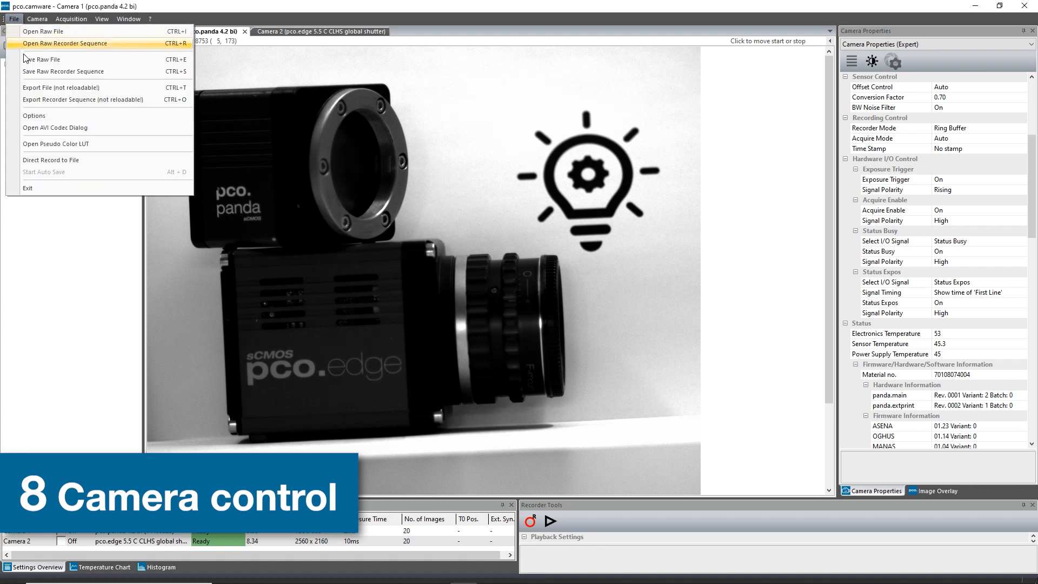
click(37, 116)
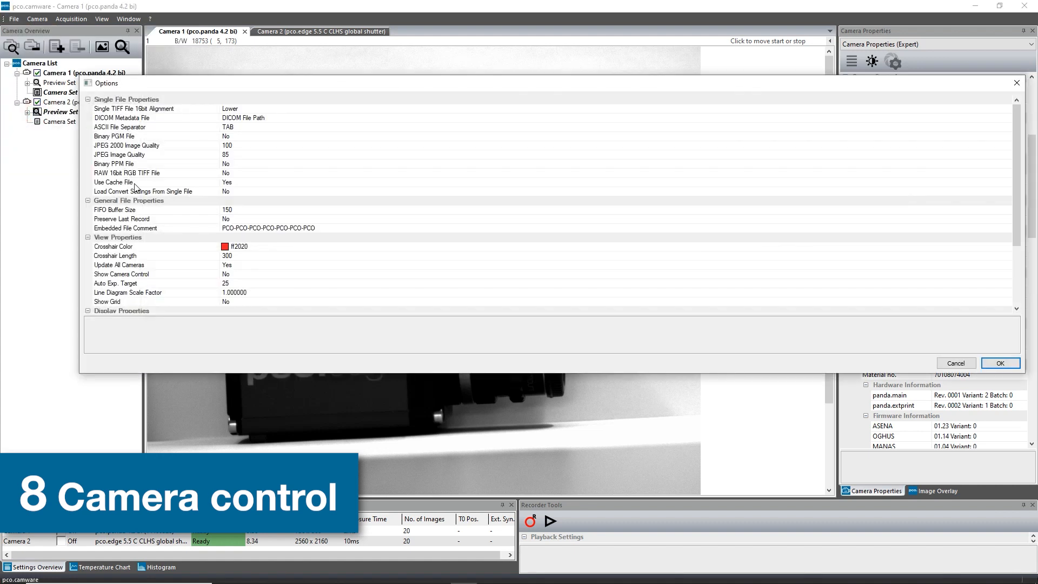
click(243, 276)
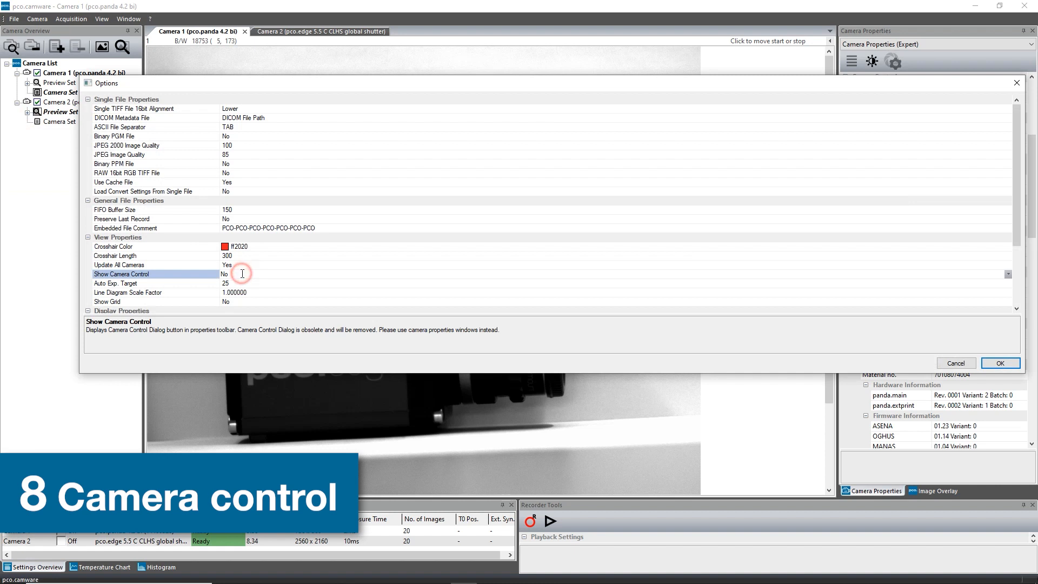
click(1008, 275)
click(1009, 292)
click(1001, 363)
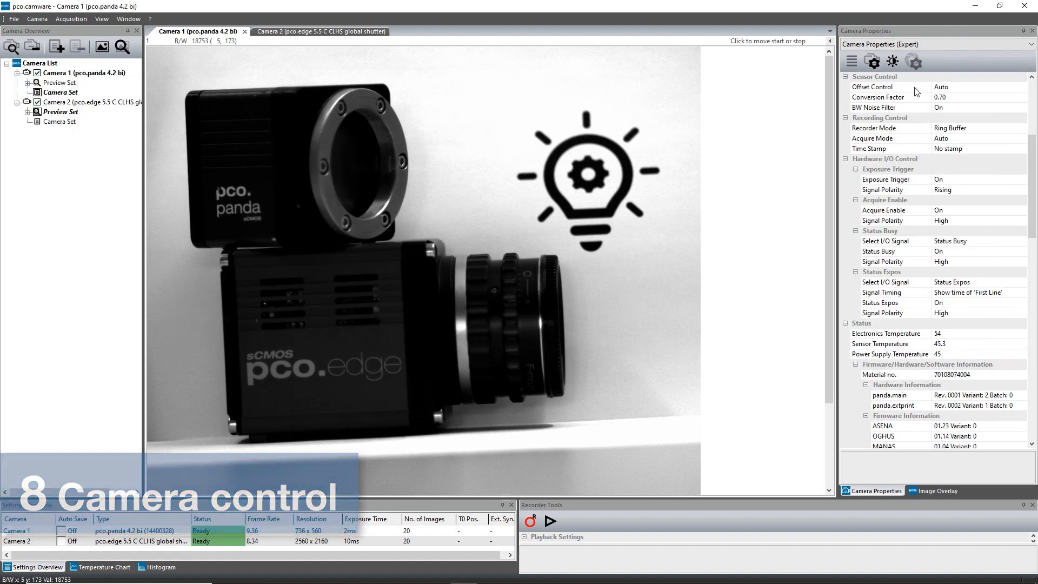
click(873, 61)
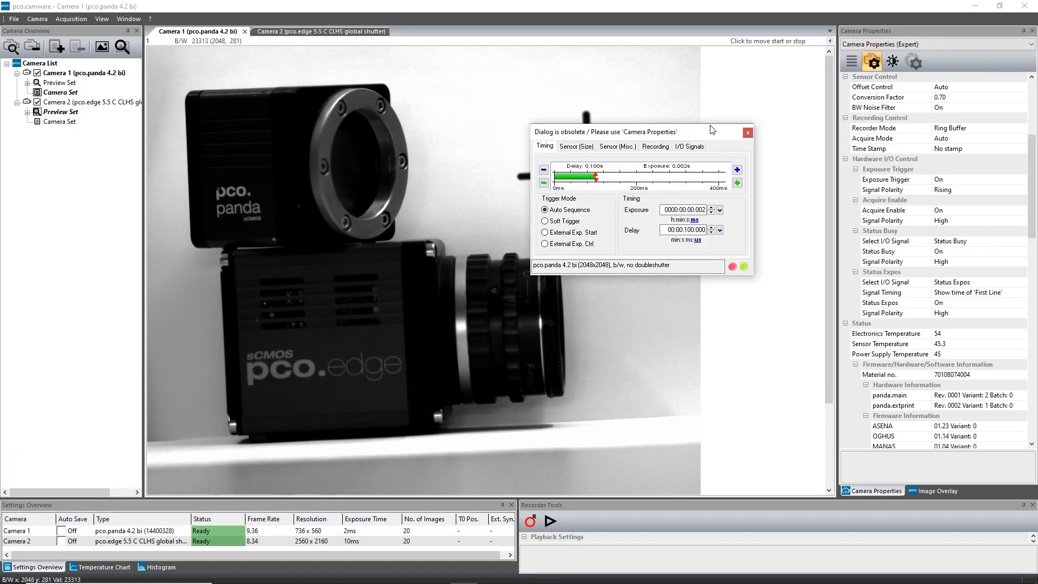
click(748, 132)
Switch to the File Explorer window with the pco.hiddenfeatures folder.
click(304, 573)
click(195, 537)
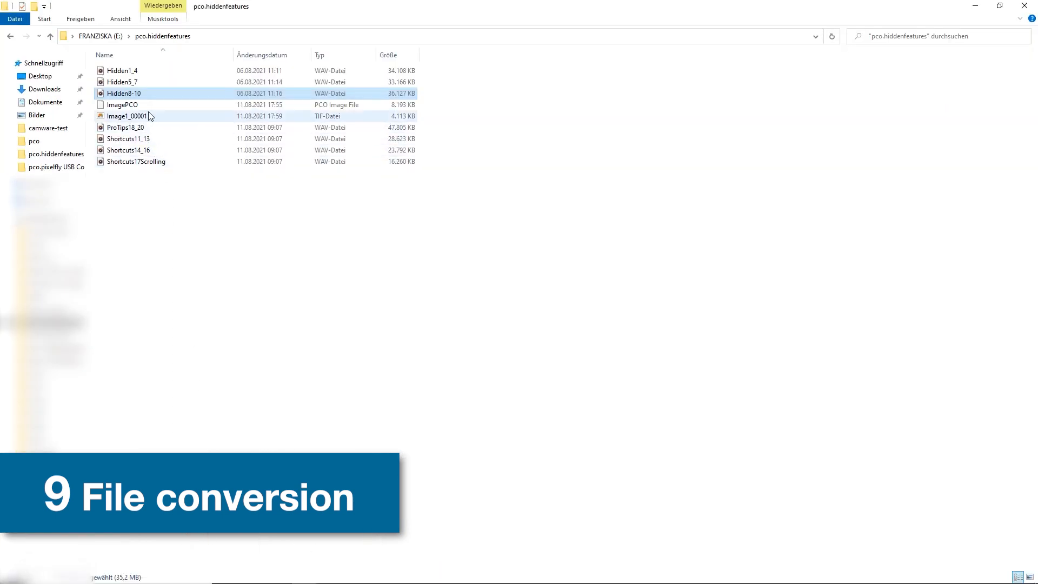
Open the ImagePCO raw file in the pco file converter and move the converter window away from the file names.
mouse_move(147, 109)
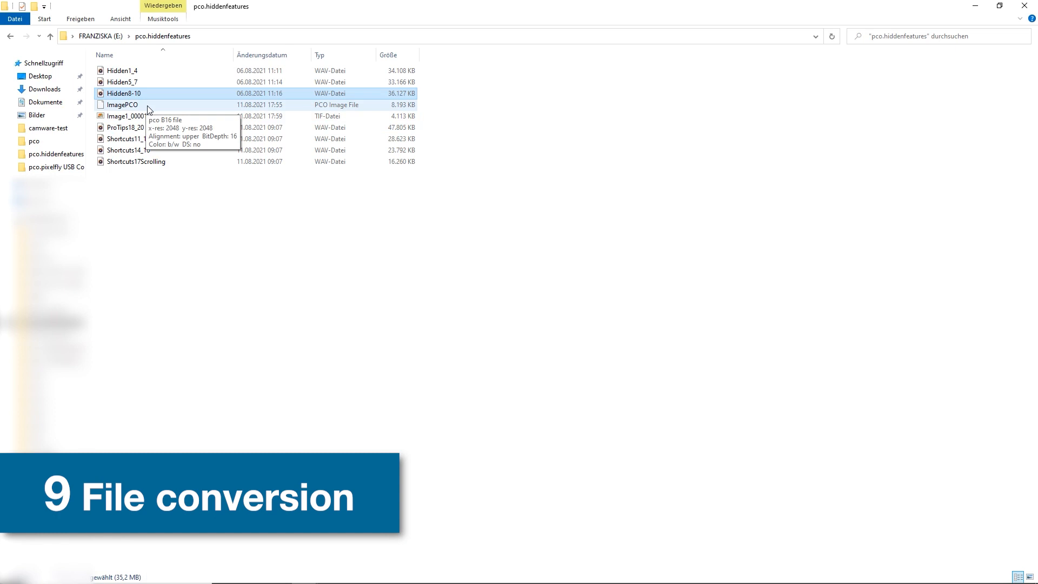
right_click(146, 106)
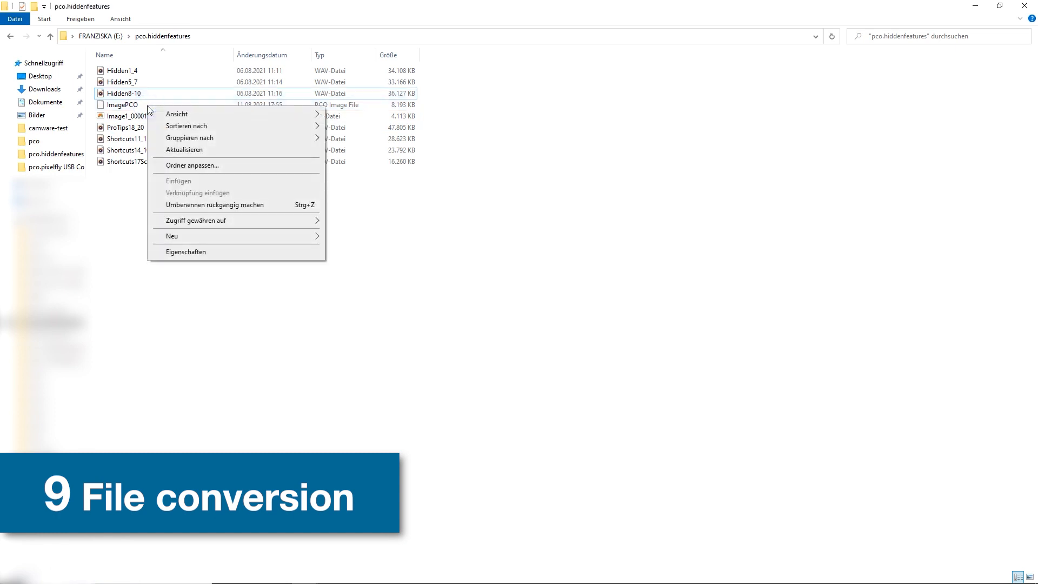
click(130, 106)
right_click(129, 107)
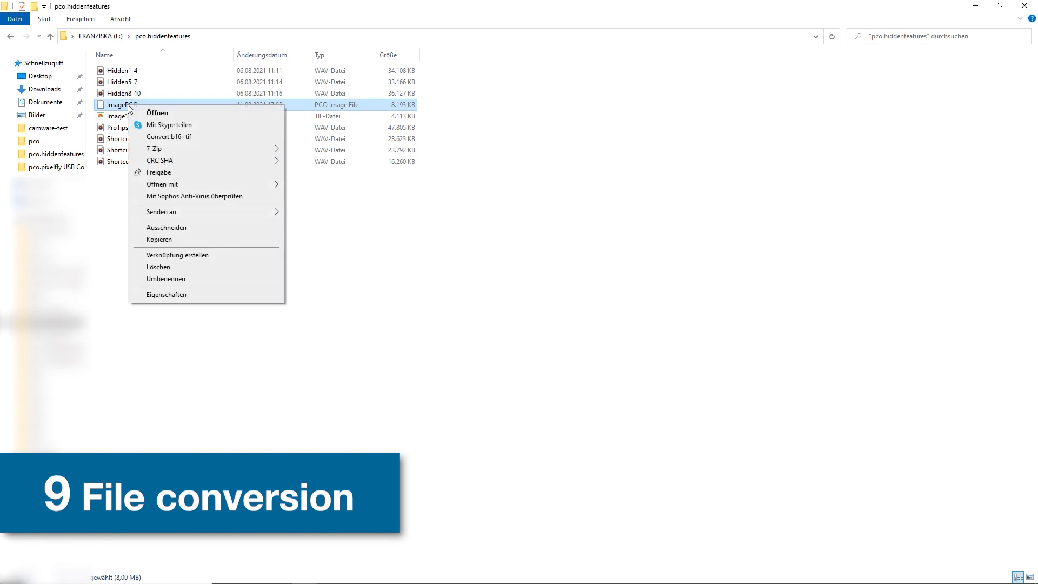
click(164, 138)
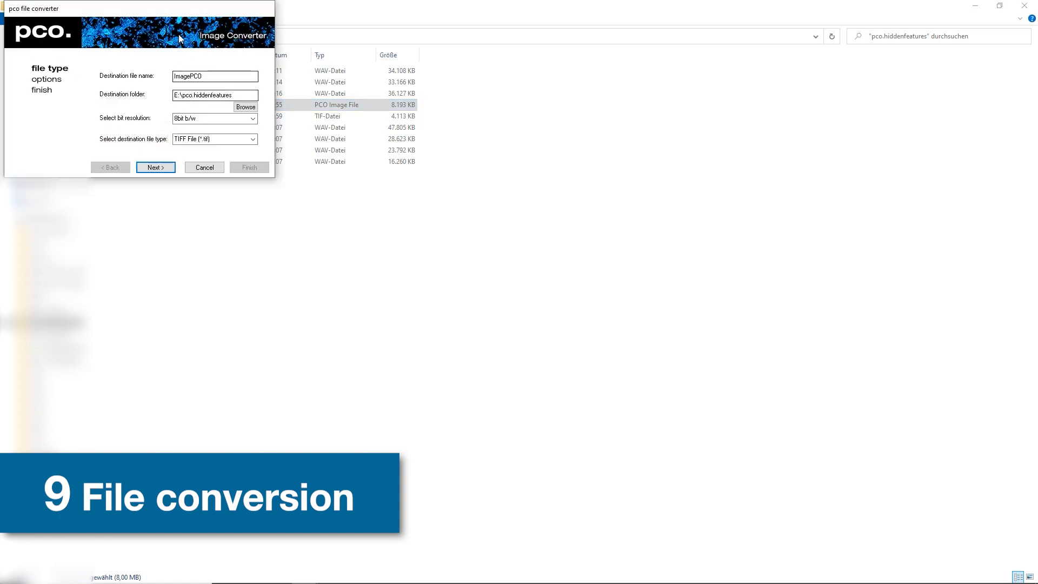
drag(169, 8, 318, 42)
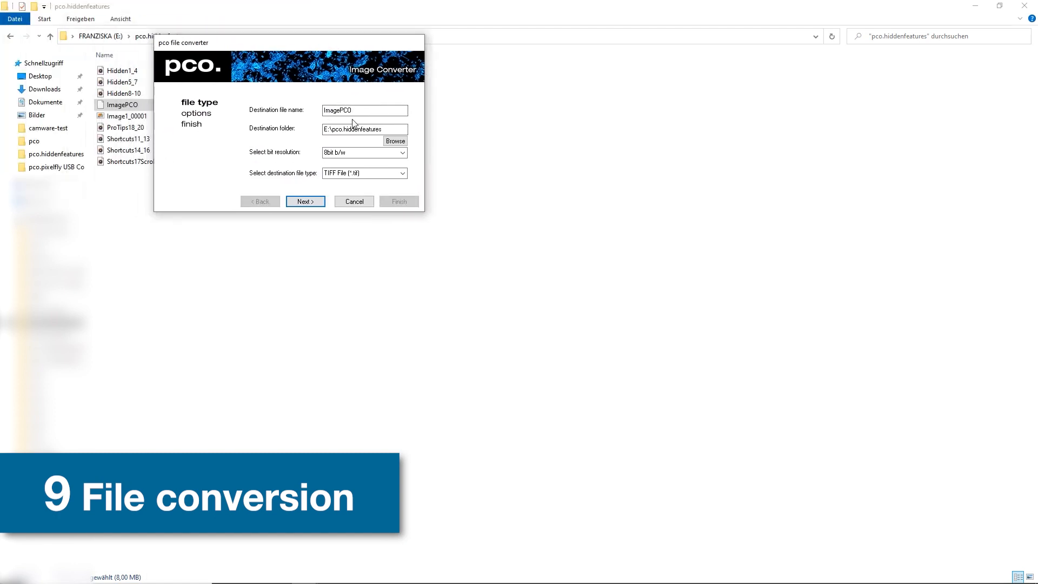
Convert ImagePCO to a JPEG file with 8bit b/w resolution in the pco.hiddenfeatures folder.
click(359, 152)
click(402, 154)
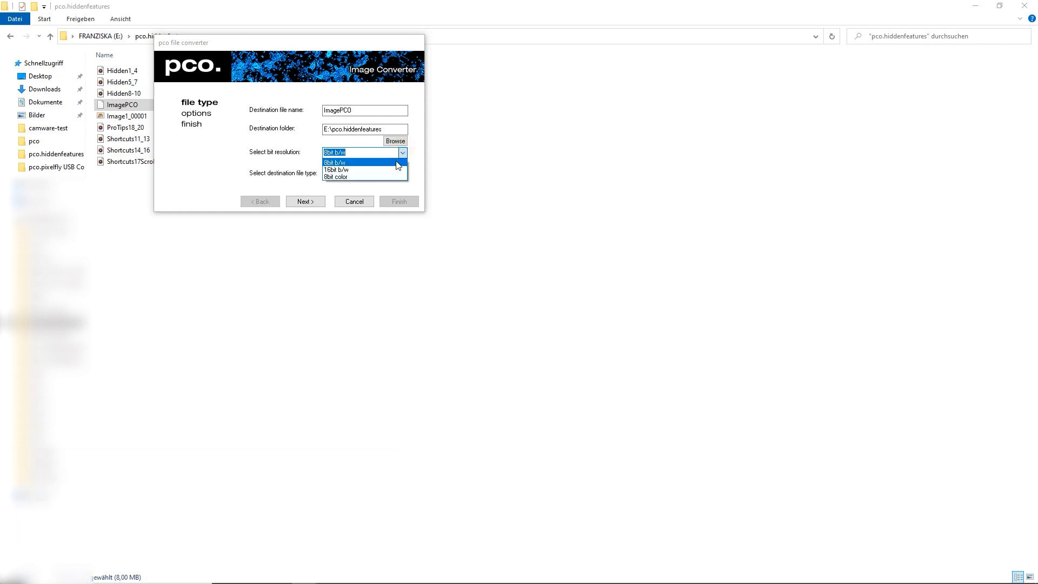
click(396, 163)
click(403, 173)
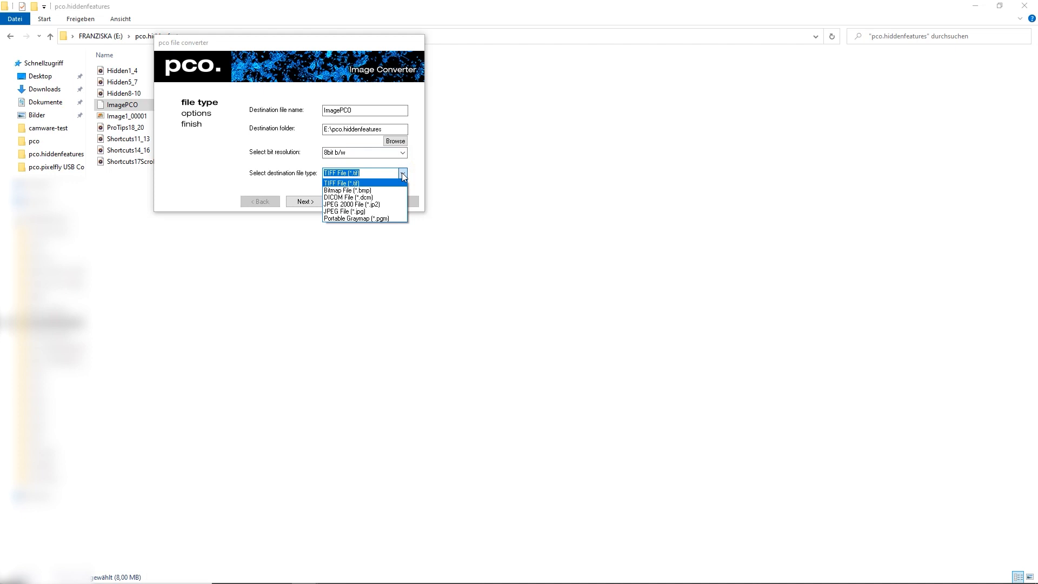
click(397, 212)
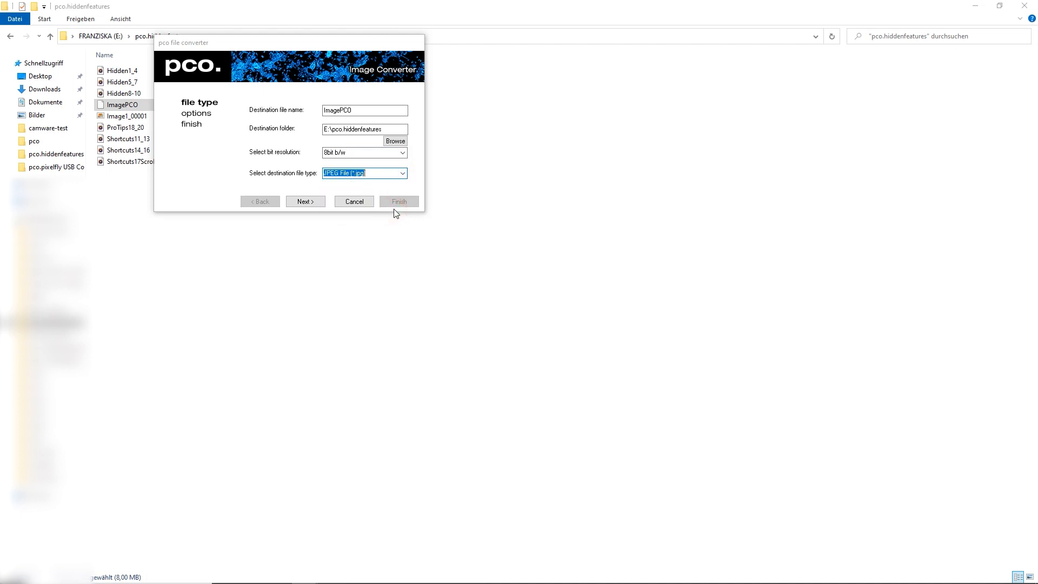
click(305, 201)
click(305, 202)
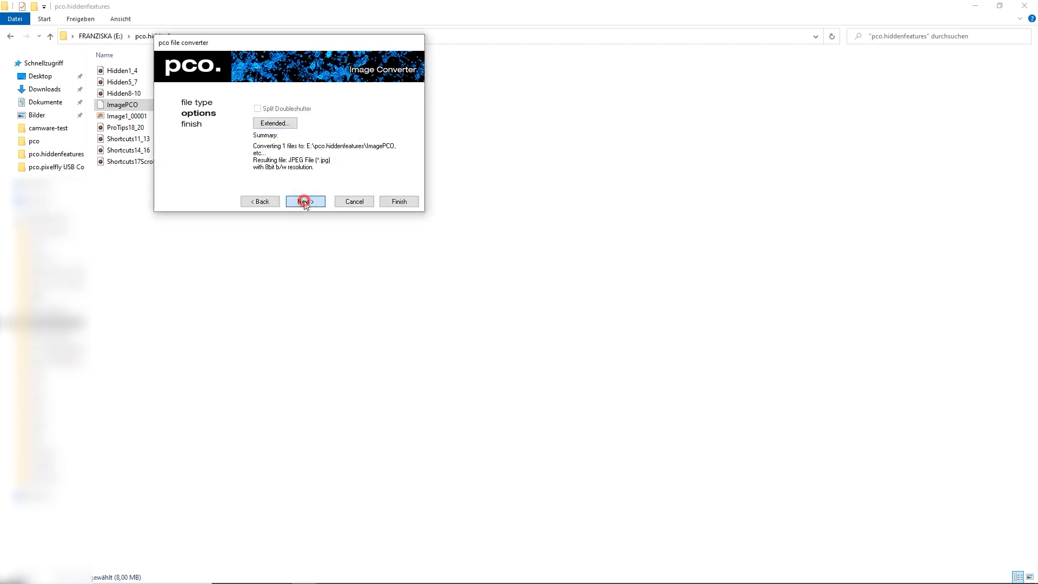
click(399, 201)
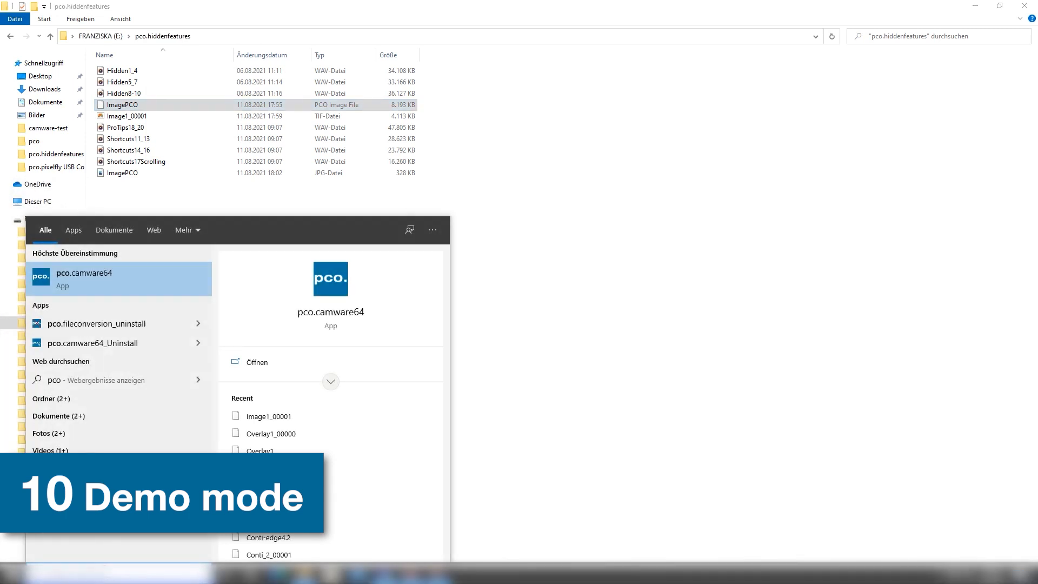
Launch pco.camware64 and accept demo mode with the 2560x2160 pco.edge 5.5 resolution, 16bit, color and upper alignment.
click(88, 278)
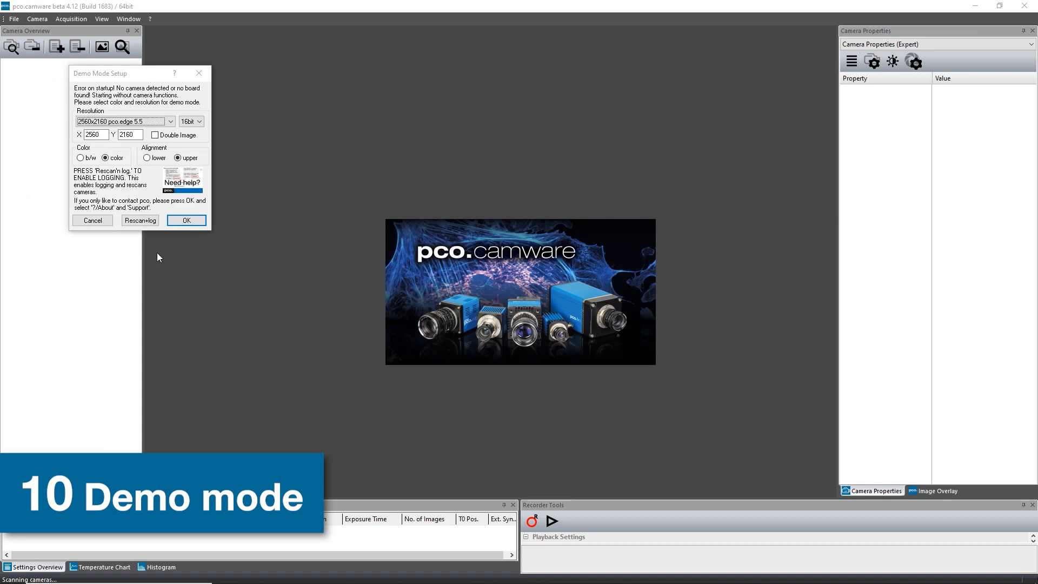
click(186, 220)
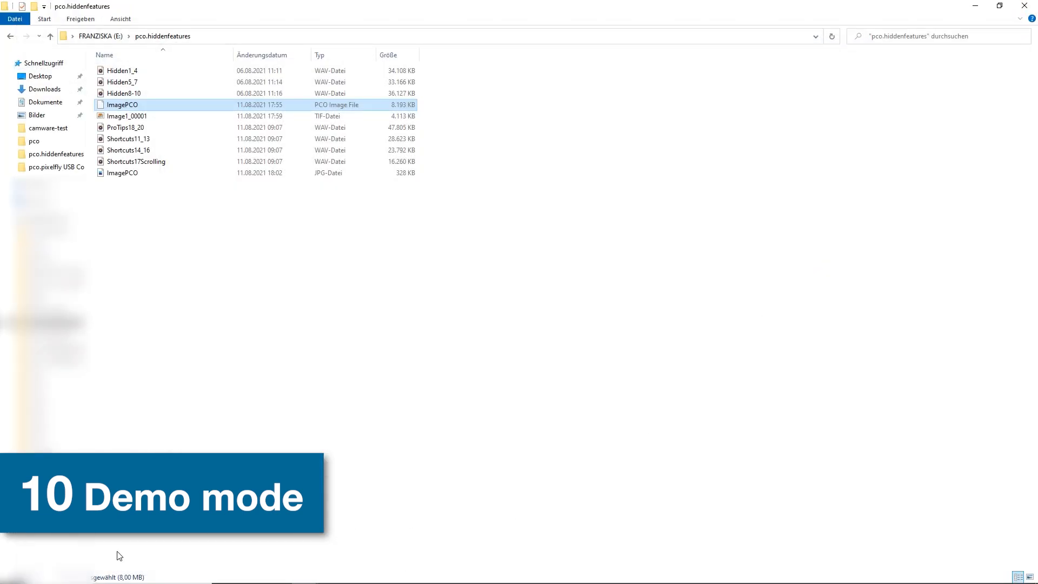
Find pco.camware64 through the Windows search and launch it again.
click(127, 572)
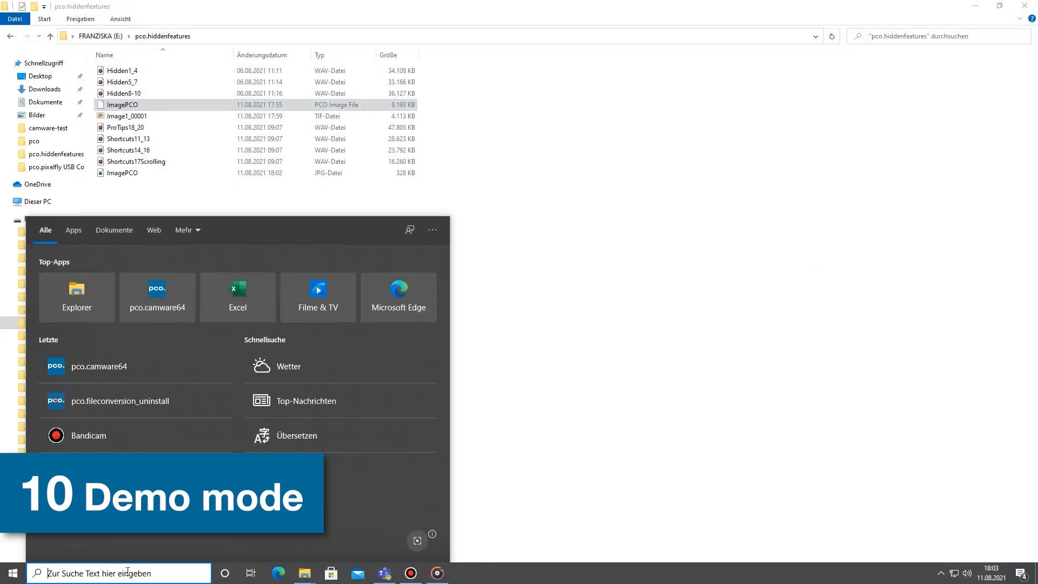
text(p)
click(137, 284)
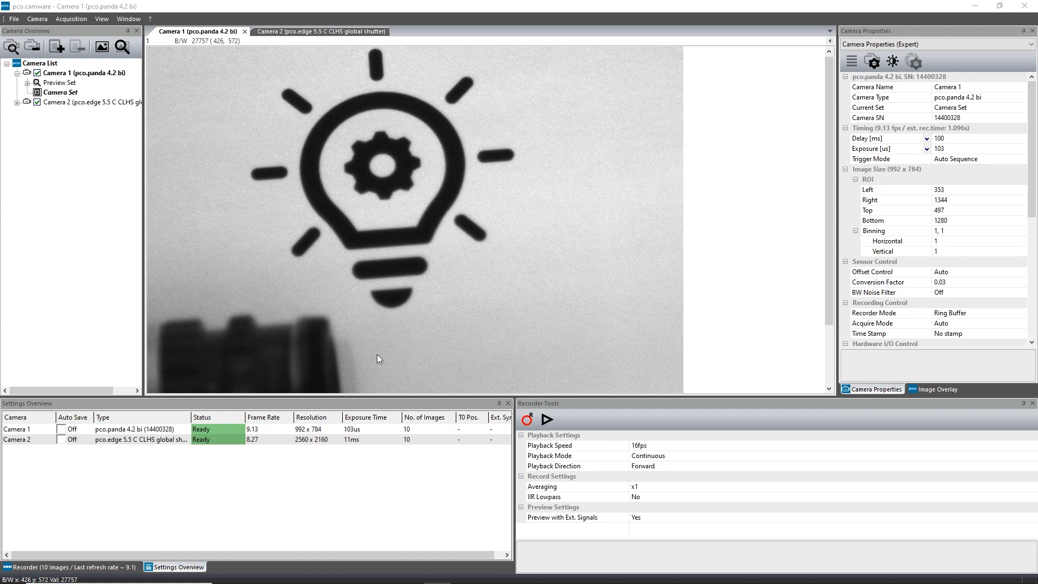
Activate Camera 1's image window and record a new image sequence.
click(377, 355)
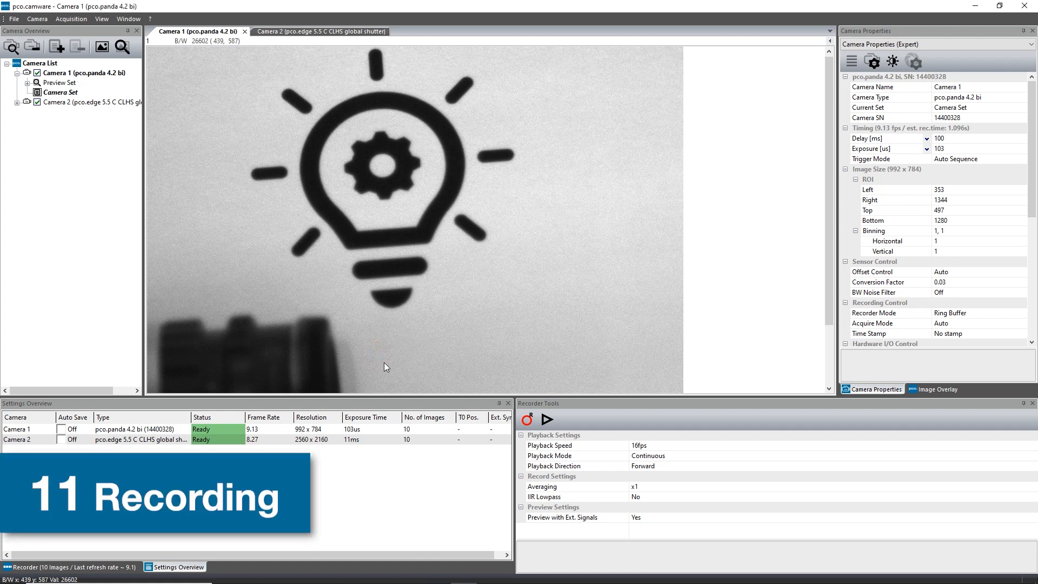
key(Return)
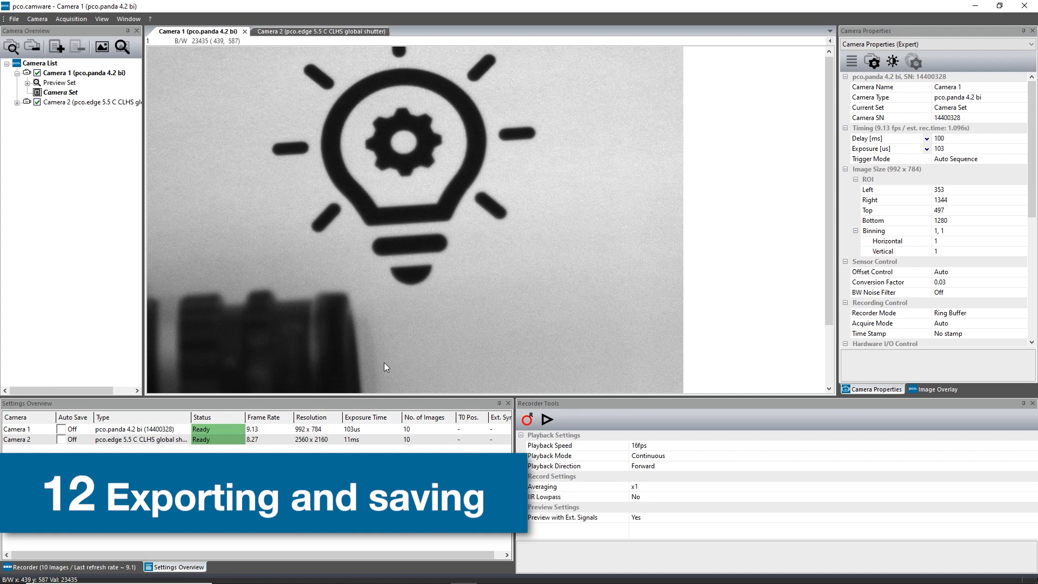
View the Export File dialog and the Export Recorder dialog for Camera 1, cancelling each one.
key(ctrl+t)
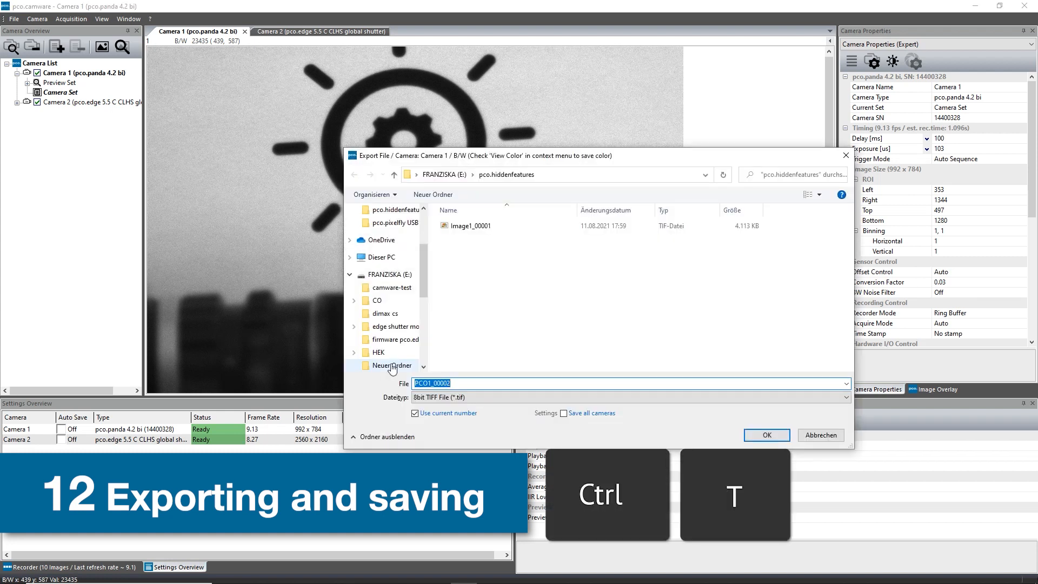
click(820, 435)
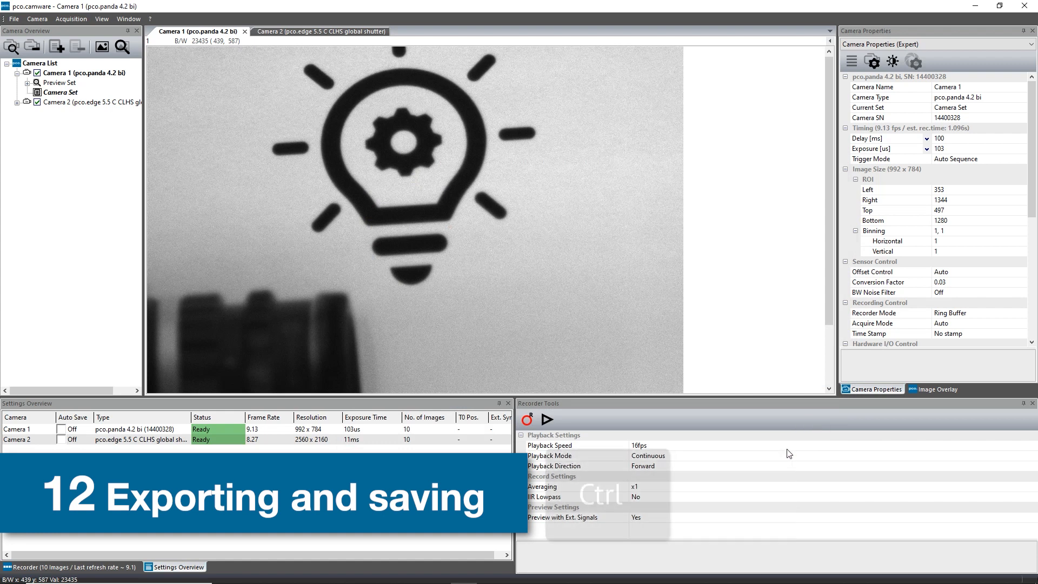
key(ctrl+e)
key(ctrl+o)
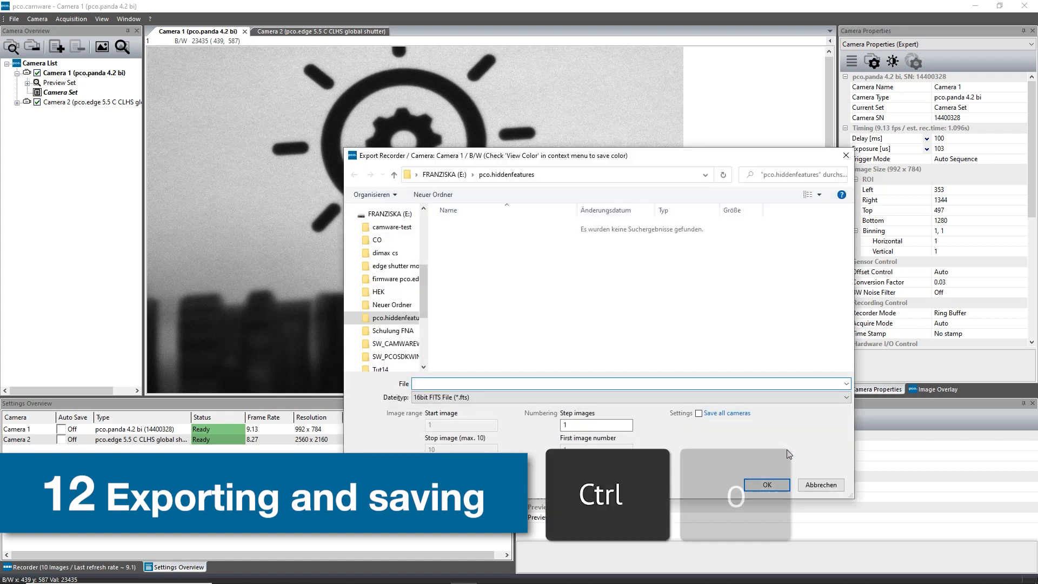
click(818, 486)
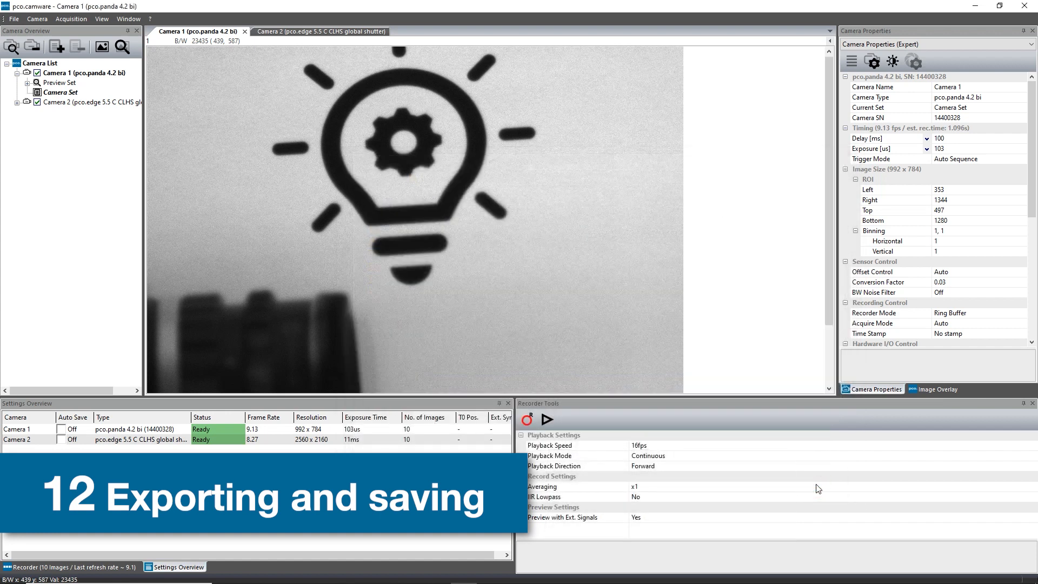
View the Save RAW File dialog and the Save RAW Recorder dialog for Camera 1, cancelling each one.
key(ctrl+e)
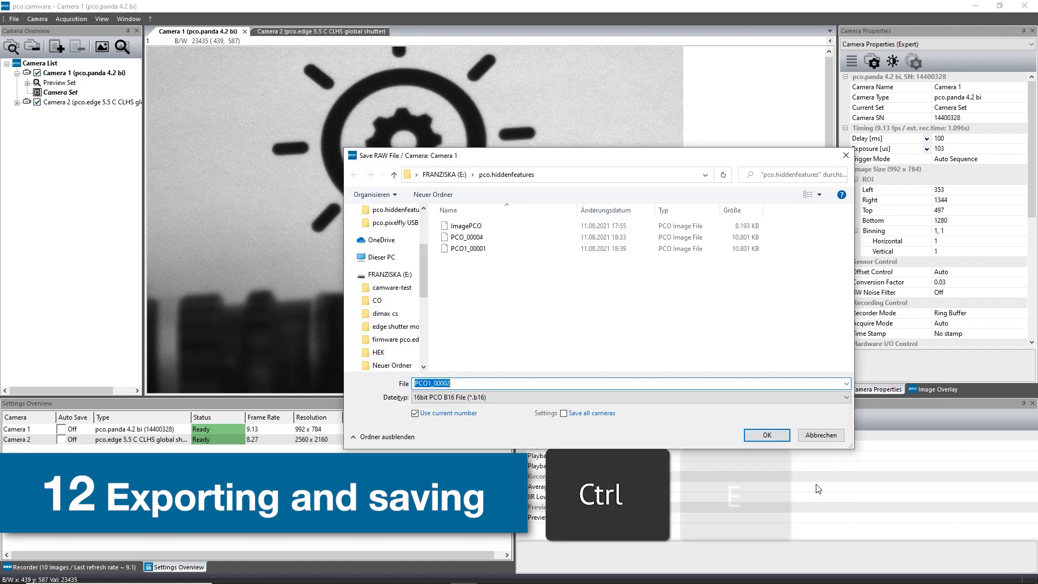
click(821, 435)
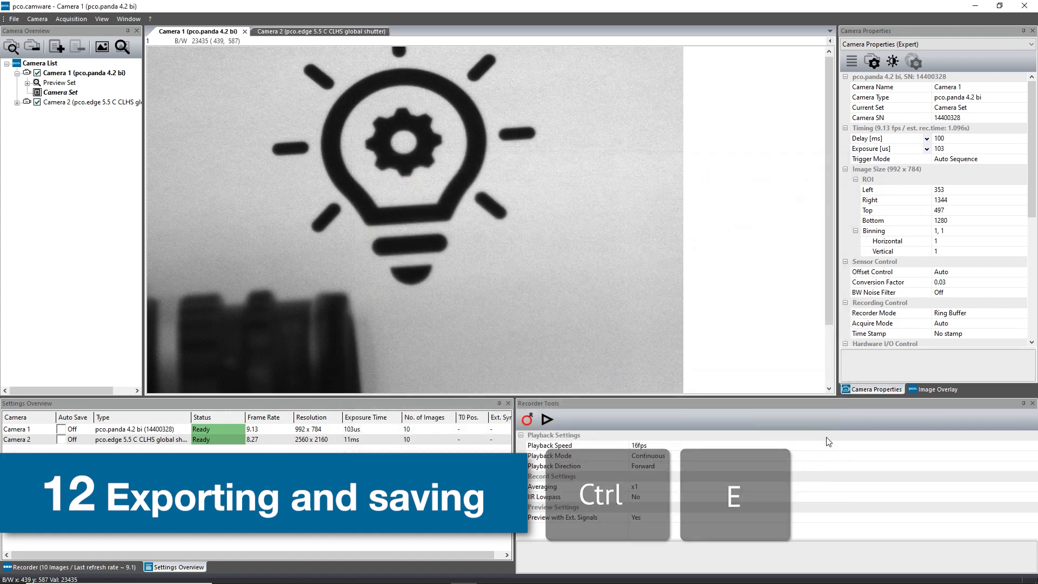
key(ctrl)
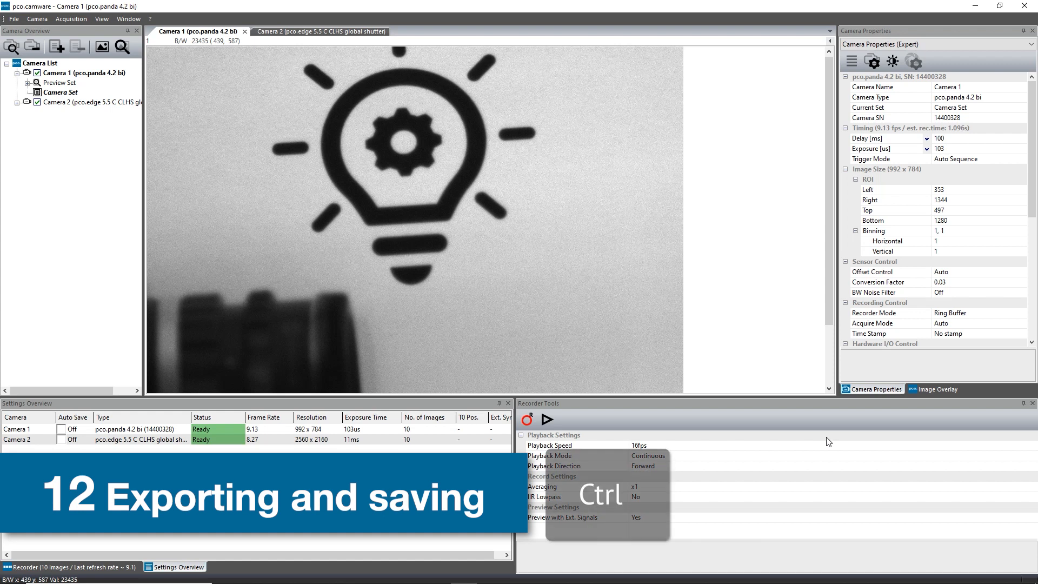
key(ctrl+s)
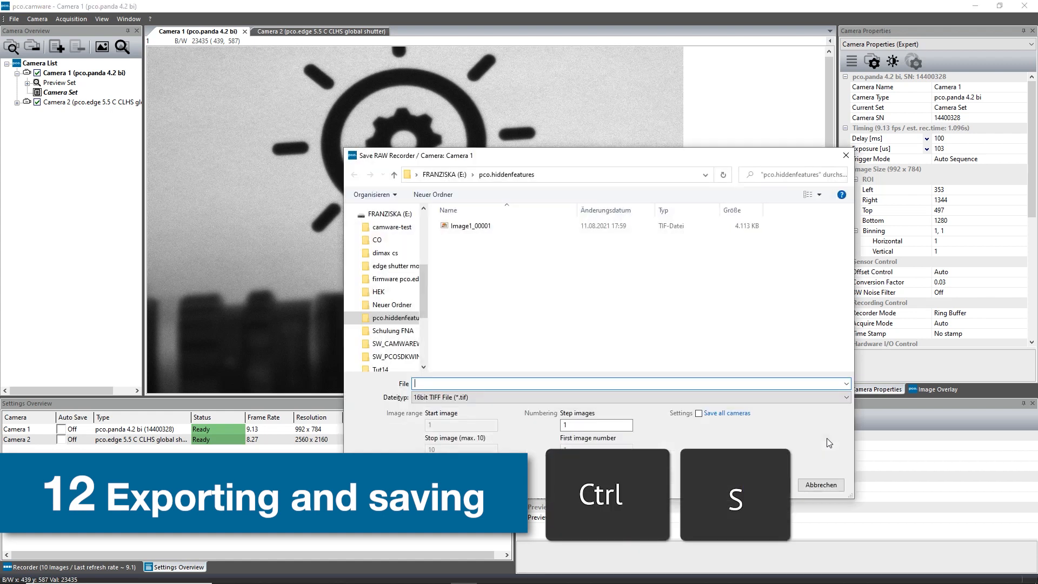
click(820, 484)
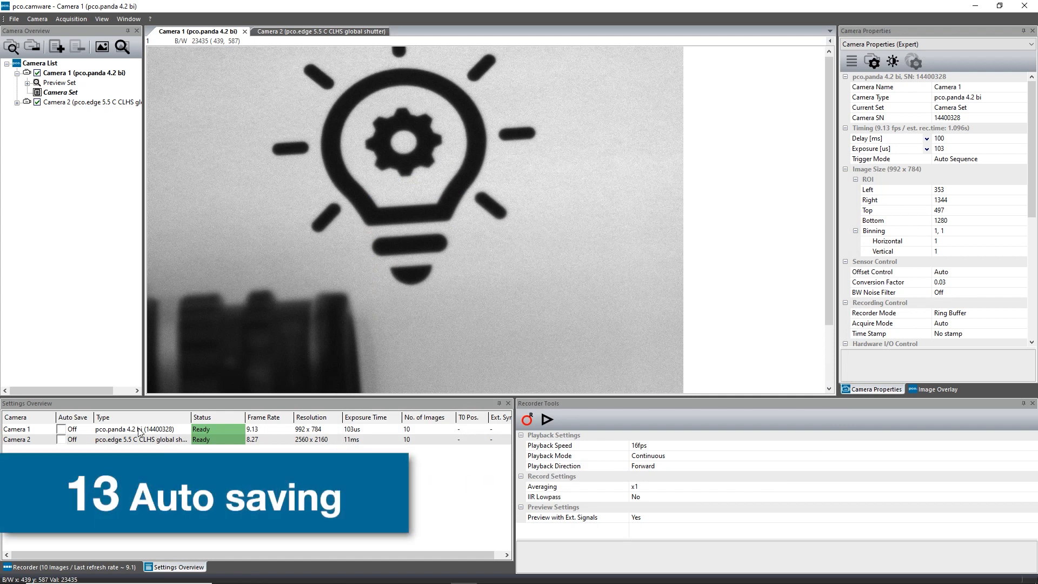
Enable Auto Save for Cameras 1 and 2 in the settings overview and accept the Auto Save options.
click(61, 429)
right_click(80, 427)
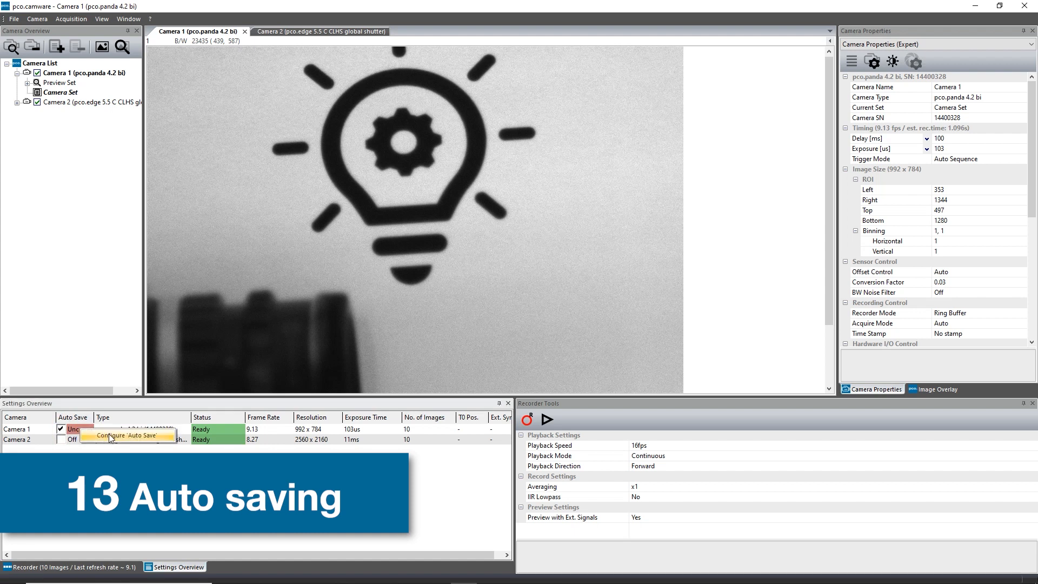
click(110, 436)
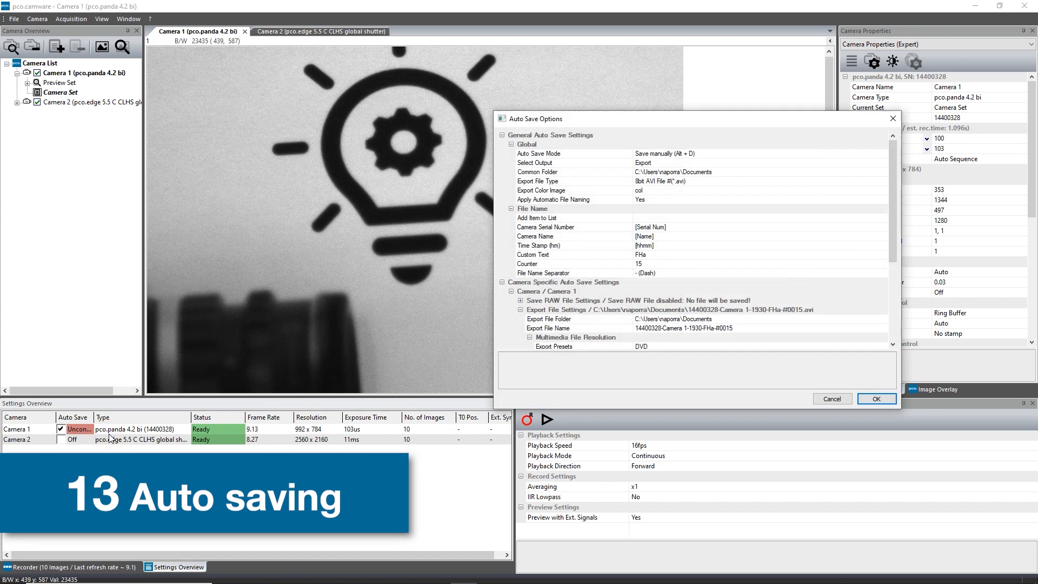
click(874, 400)
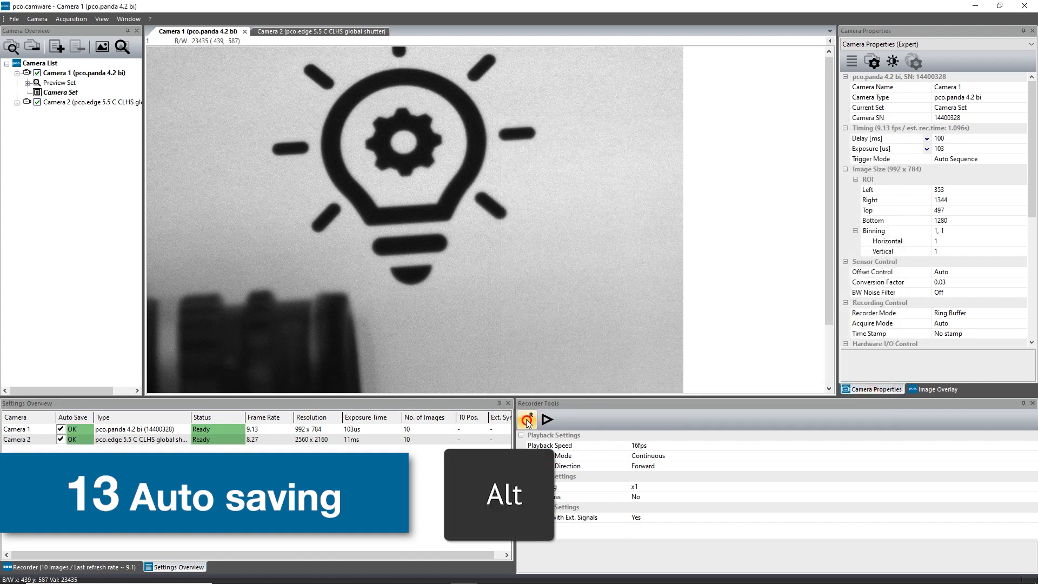
Record and auto-save a sequence from both cameras, accepting the codec setup with DVD resolution 720 x 576 at 25 fps.
key(alt+d)
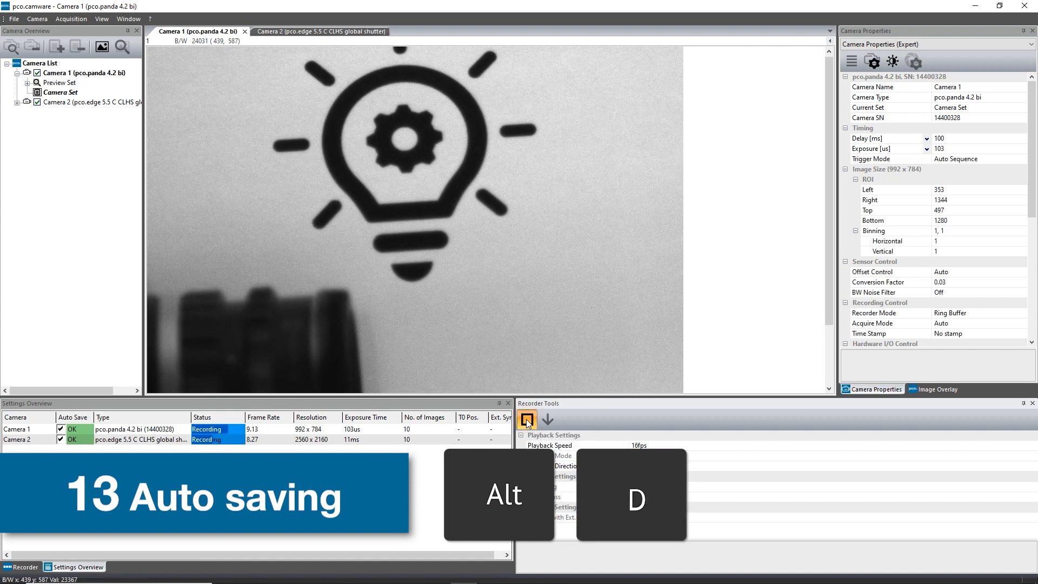
click(527, 420)
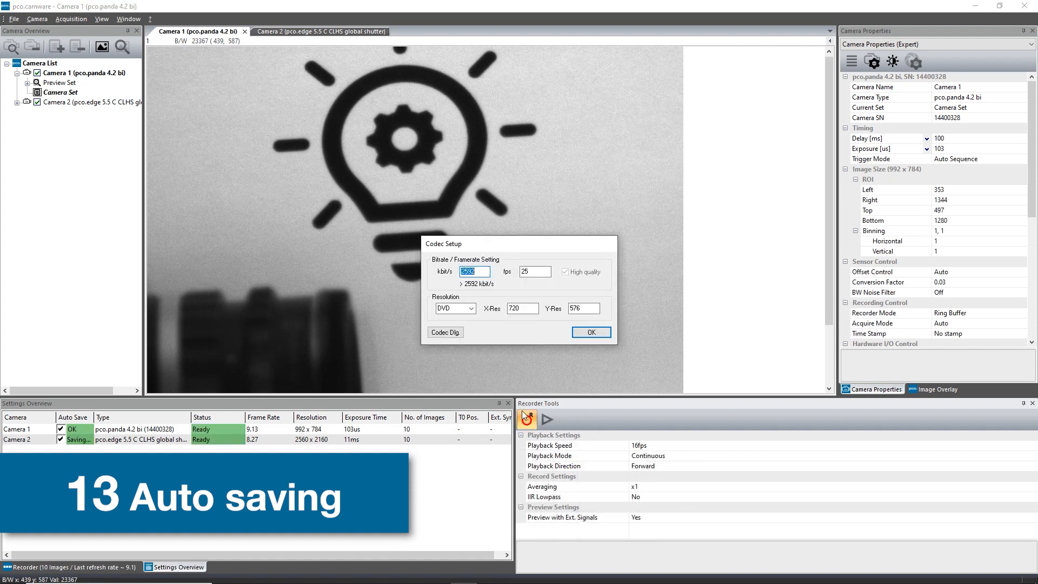
key(Return)
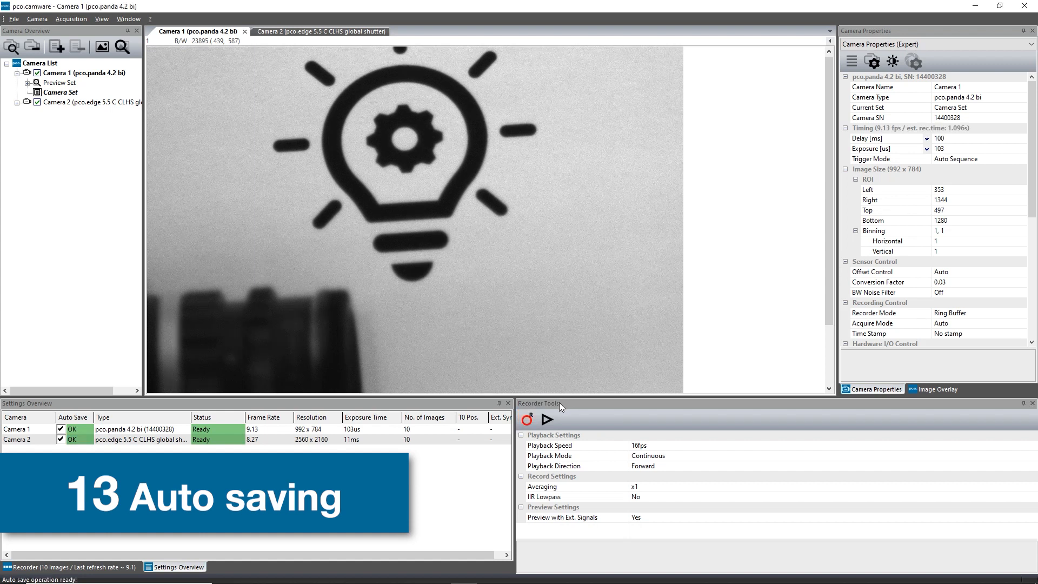
Open the AVI codec dialog.
click(9, 19)
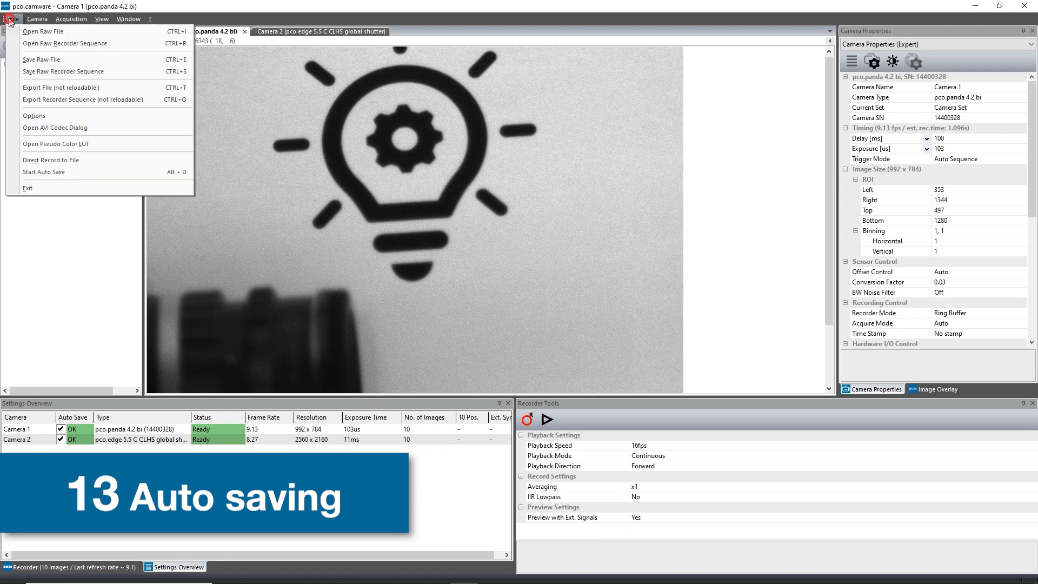
click(57, 130)
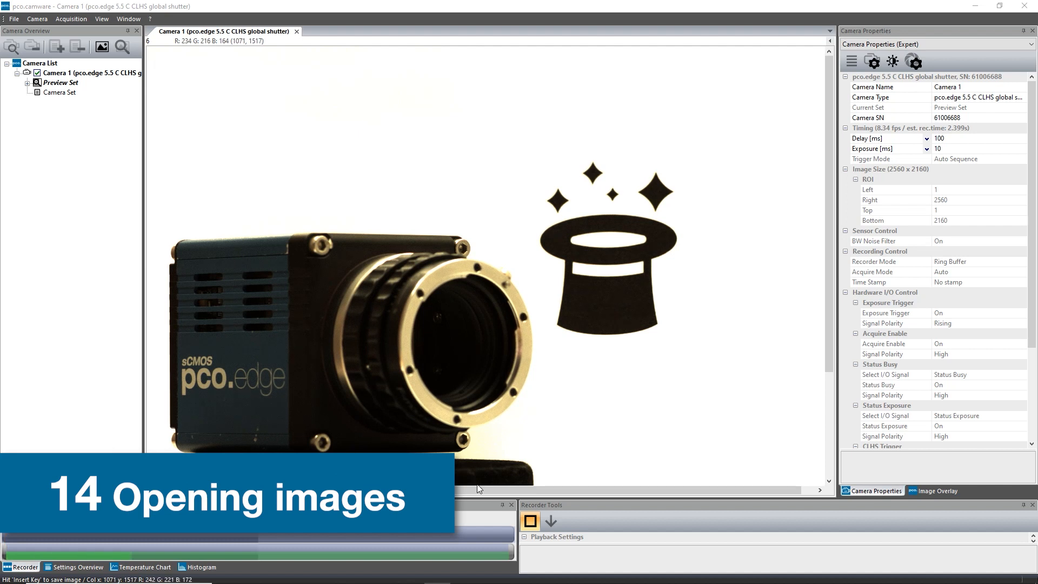
Stop the recording and open the 16bit TIFF image Image1_00001 from the pco.hiddenfeatures folder.
click(530, 520)
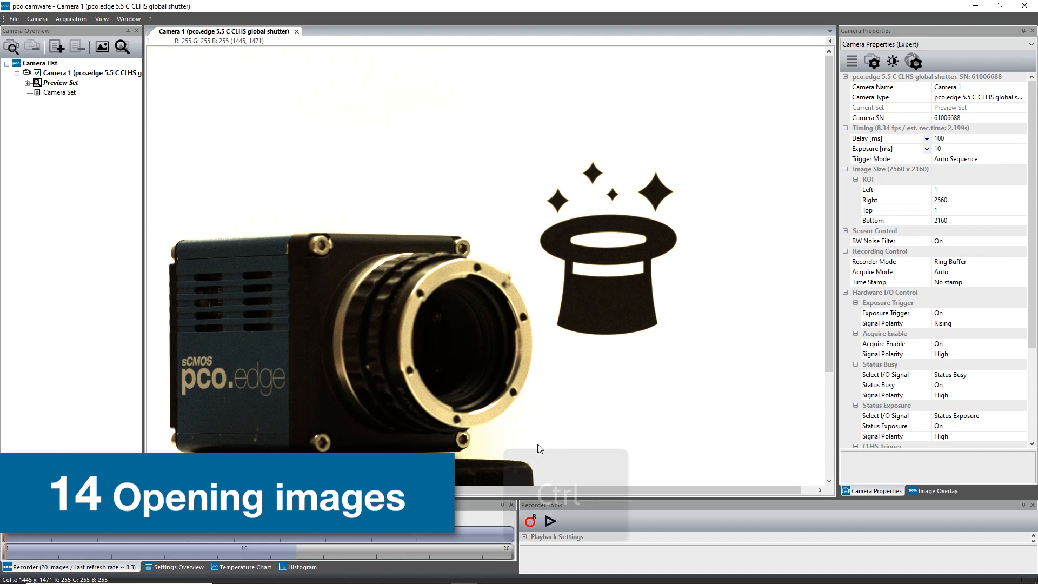
key(ctrl+i)
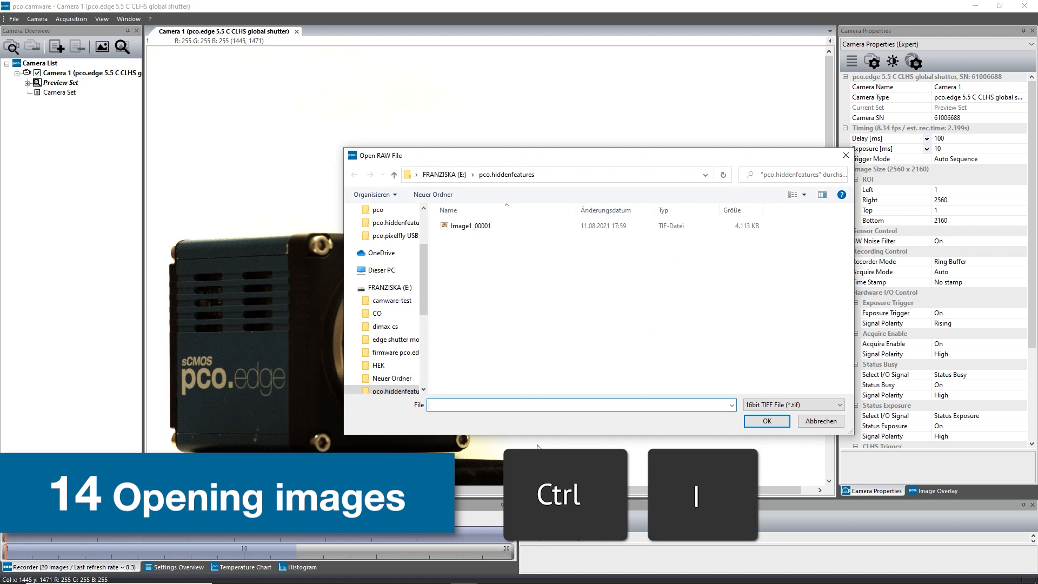
click(543, 226)
click(764, 419)
click(413, 264)
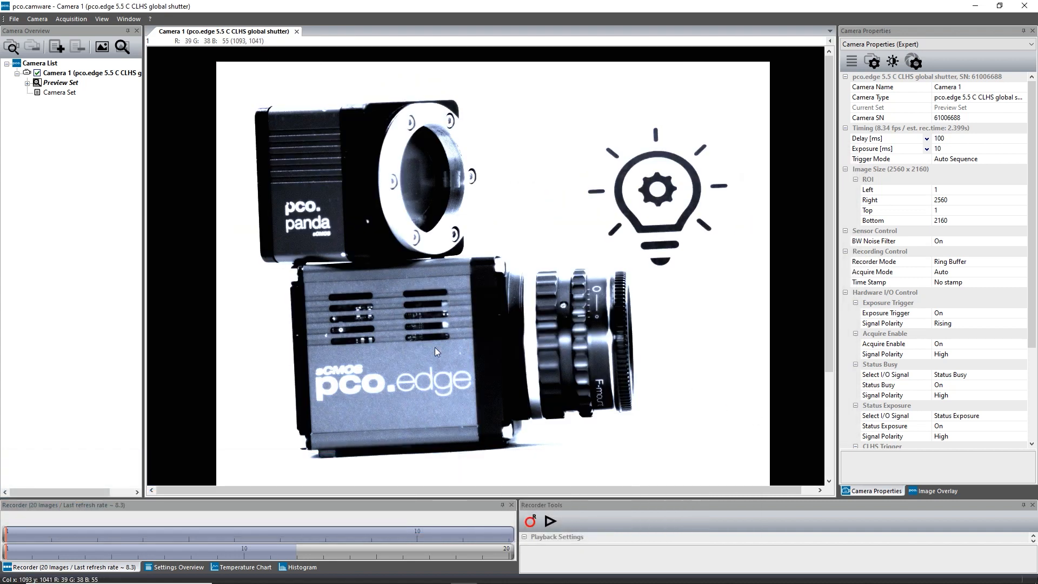
View the Open RAW File Recorder dialog and cancel it.
key(ctrl+r)
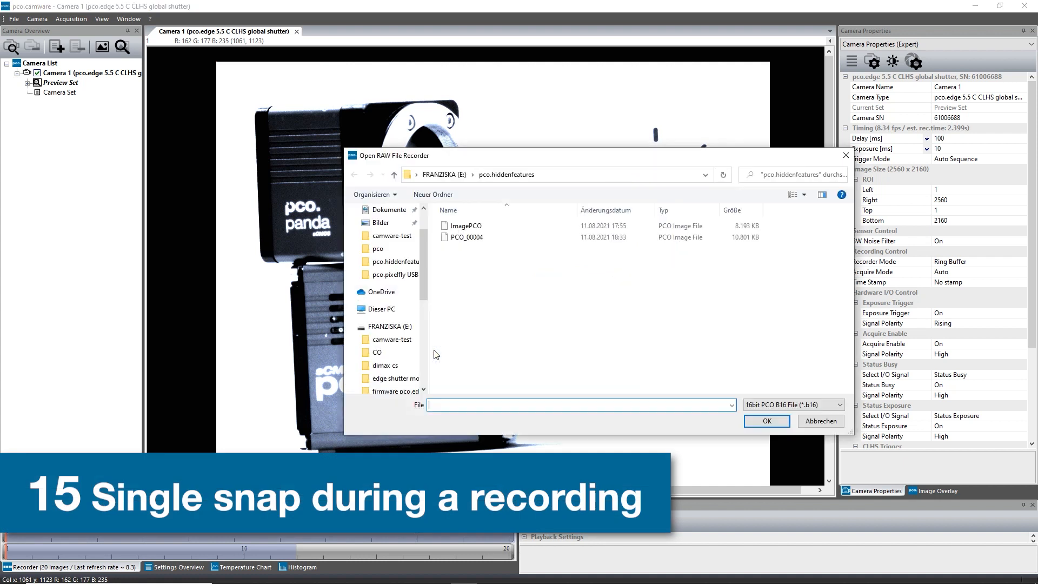
click(817, 425)
Auto-range the live recording image over a small rectangular region on the camera's lens.
key(Insert)
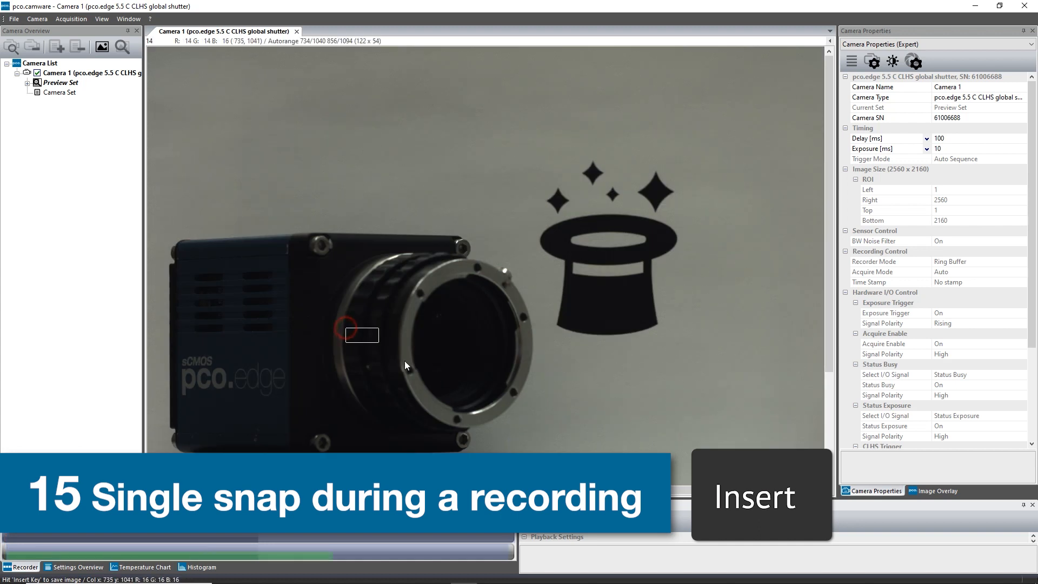
drag(345, 328, 404, 361)
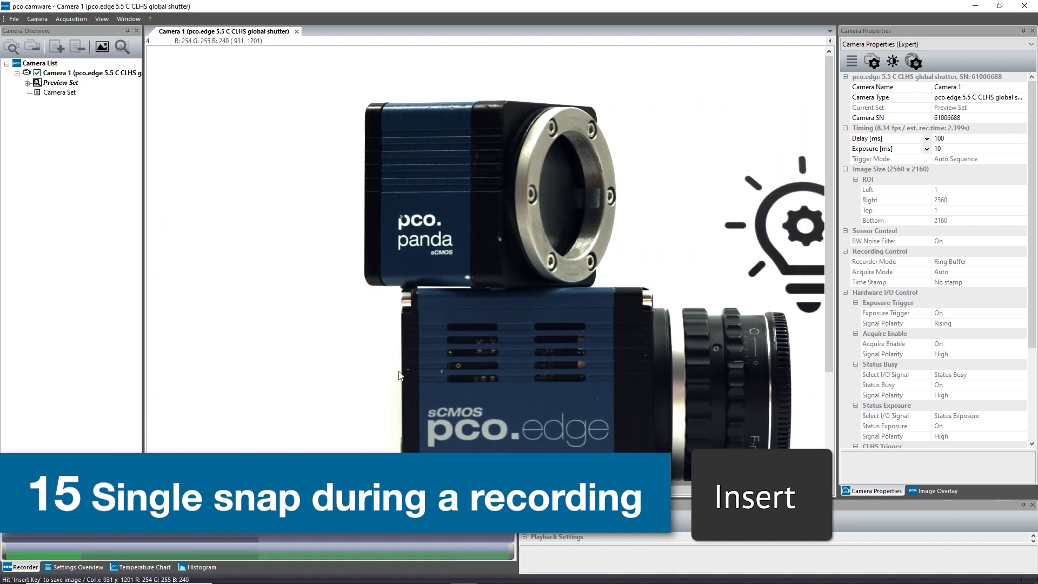
Save a single snap during the recording as 16bit PCO B16 file PCO1, accepting the adapted name, and enable 'Just Insert' mode for this record session.
key(Insert)
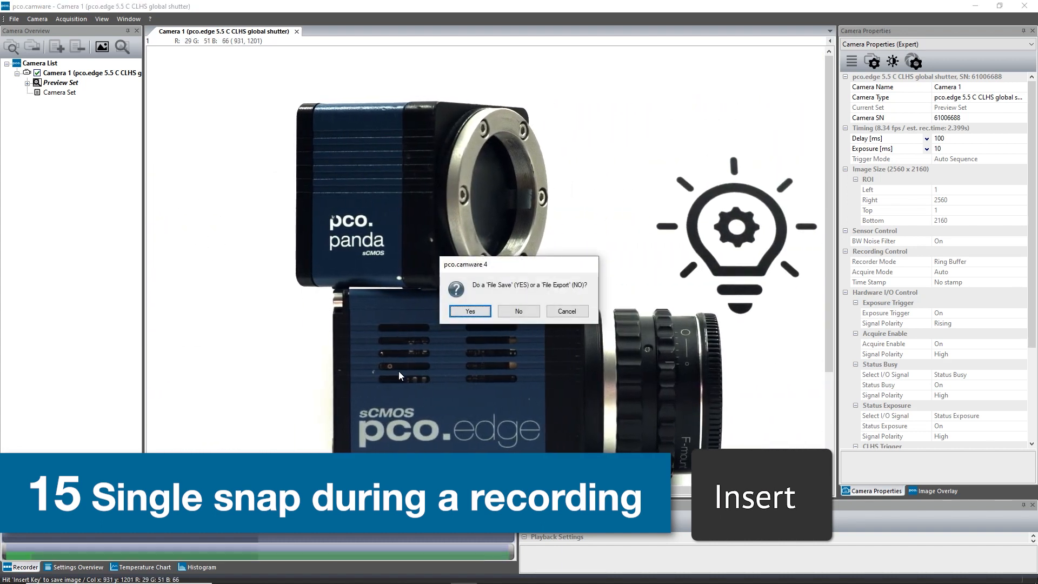
click(468, 311)
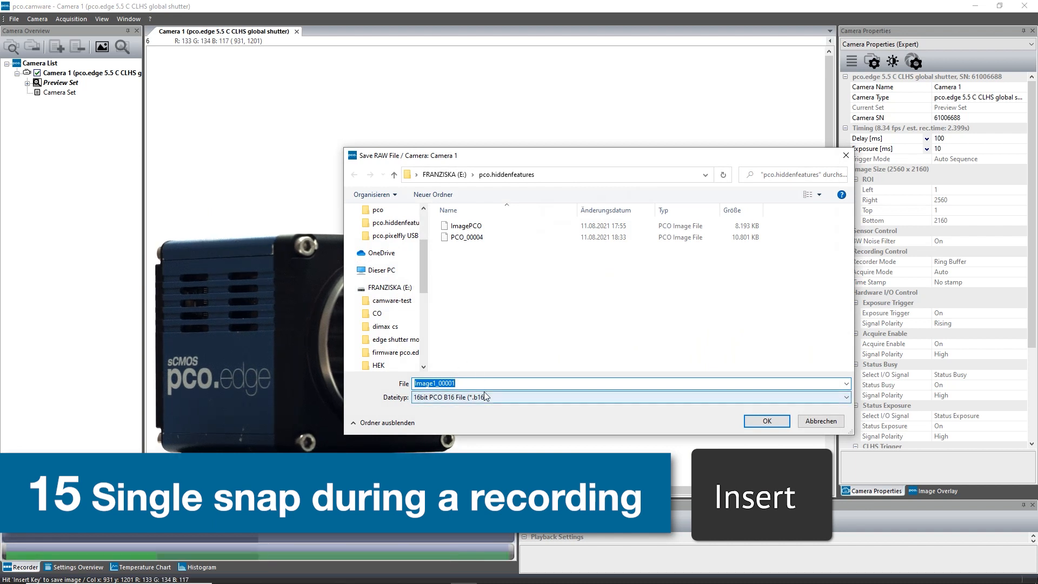
text(PCO)
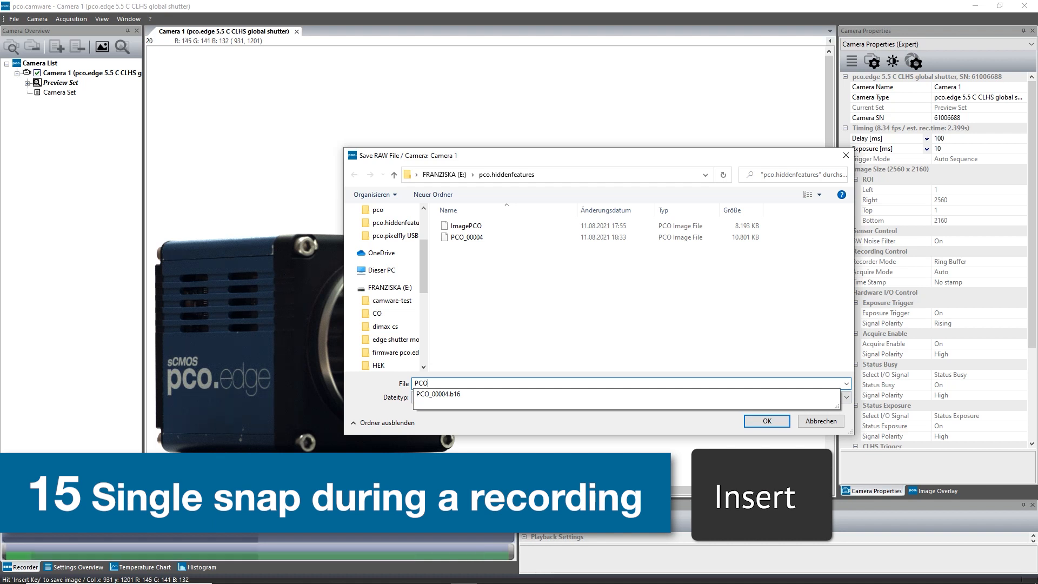
text(1)
key(Tab)
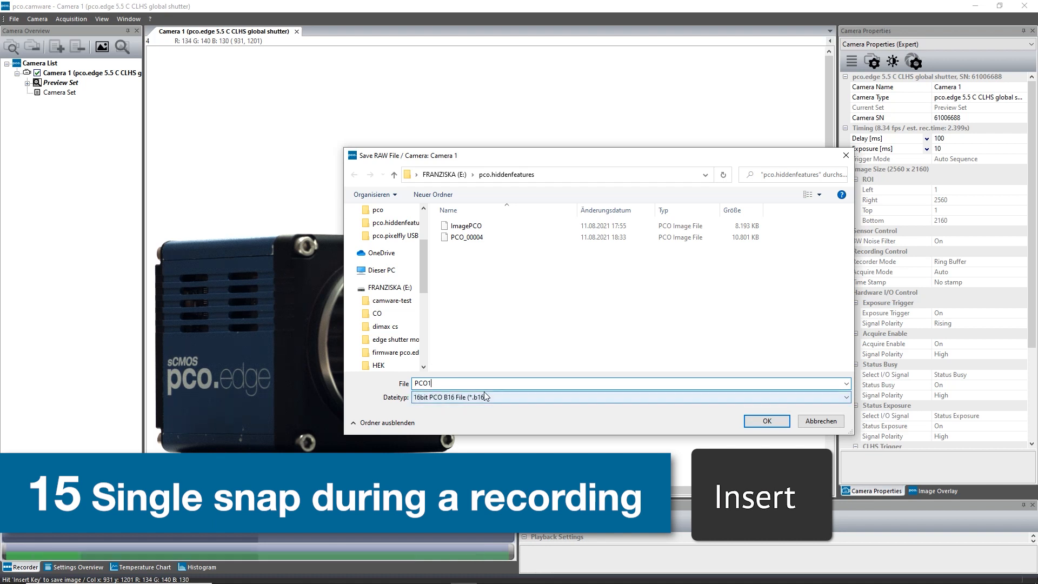
click(755, 424)
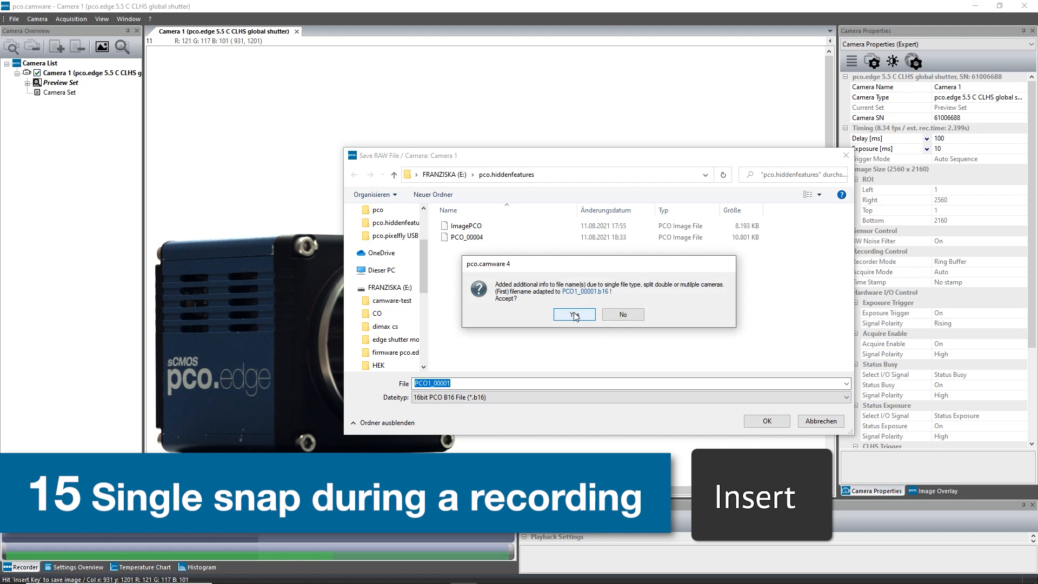
click(574, 315)
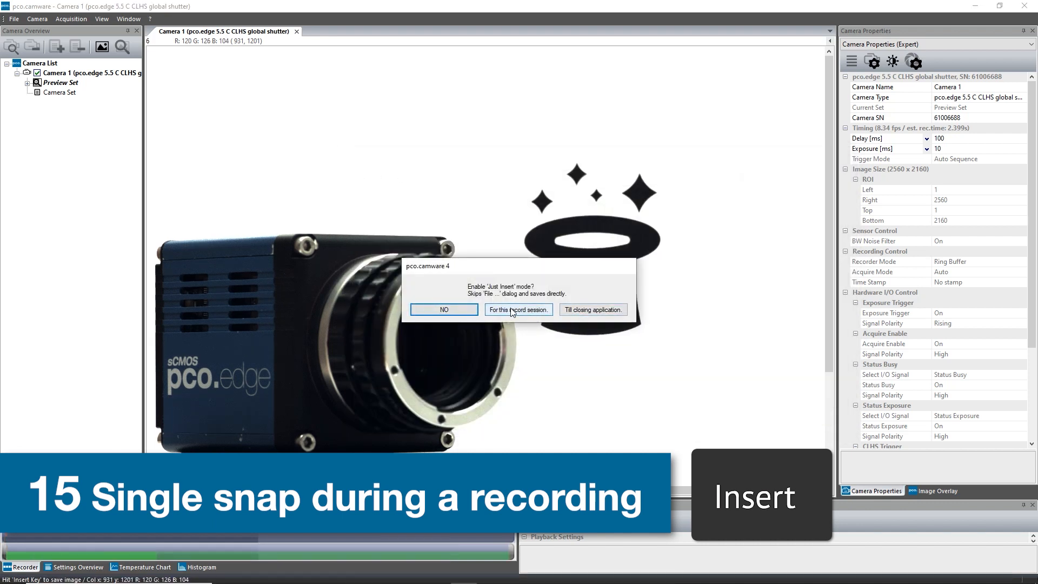
click(512, 311)
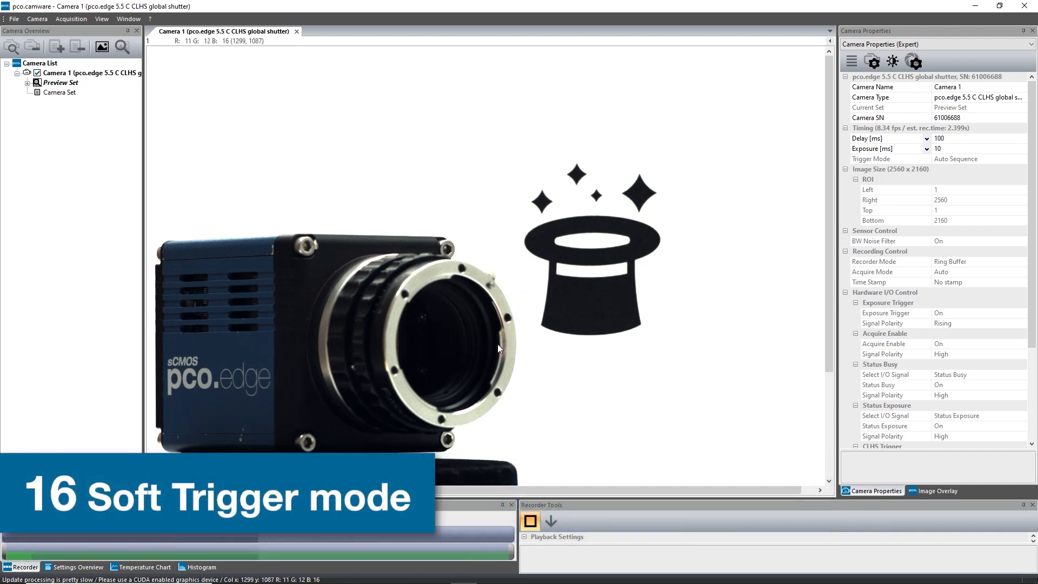
Set Camera 1's trigger mode to Soft Trigger and start a soft-triggered recording.
click(533, 522)
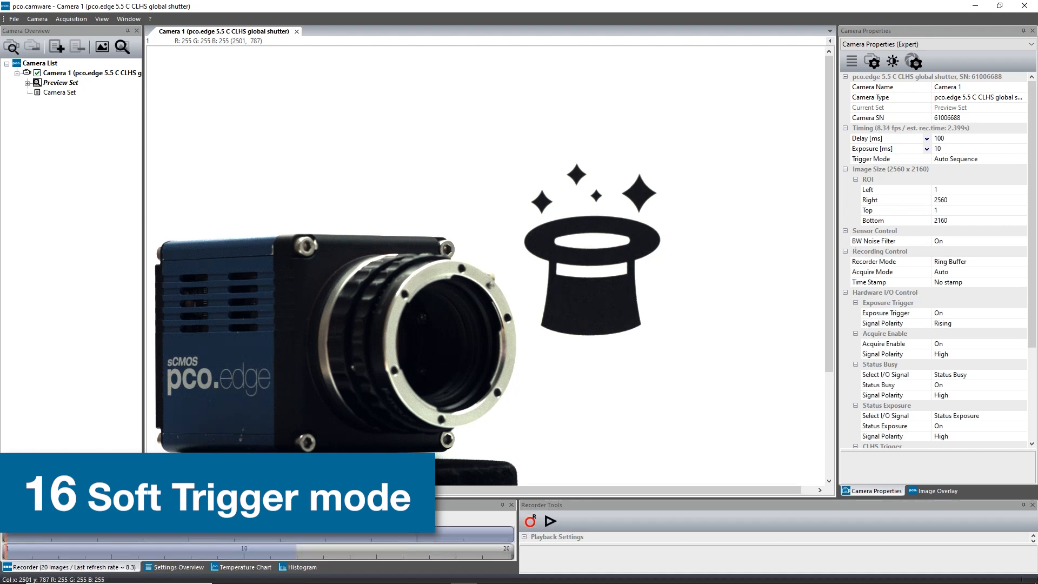
click(1011, 160)
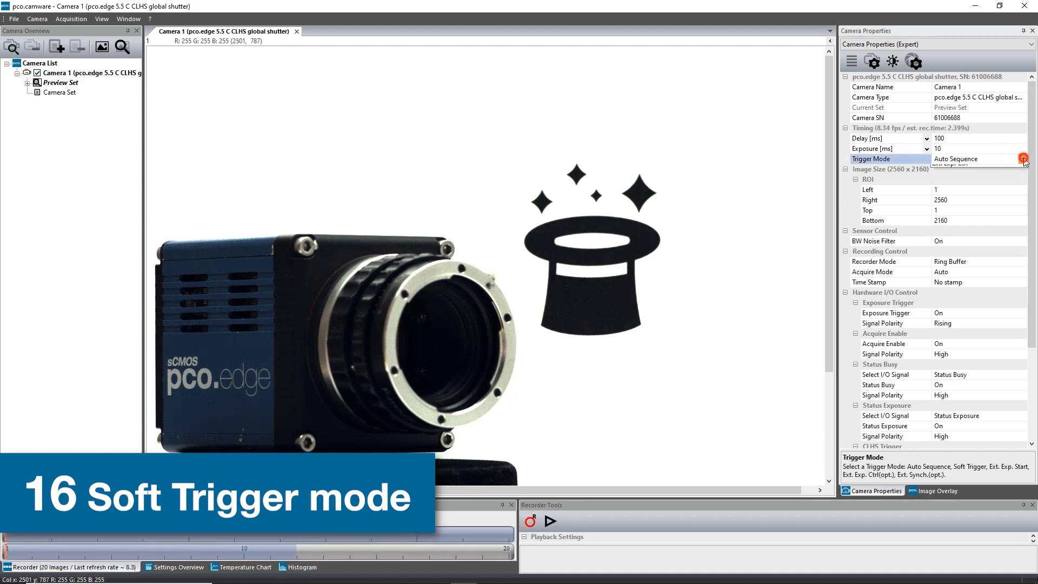
click(1022, 159)
click(1004, 178)
drag(624, 496, 624, 497)
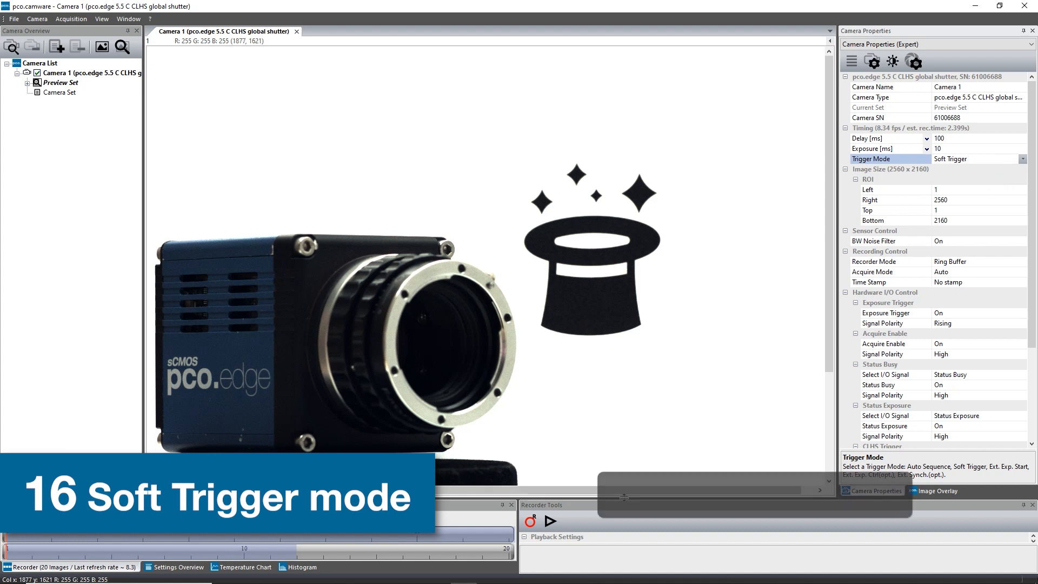
click(531, 522)
click(551, 523)
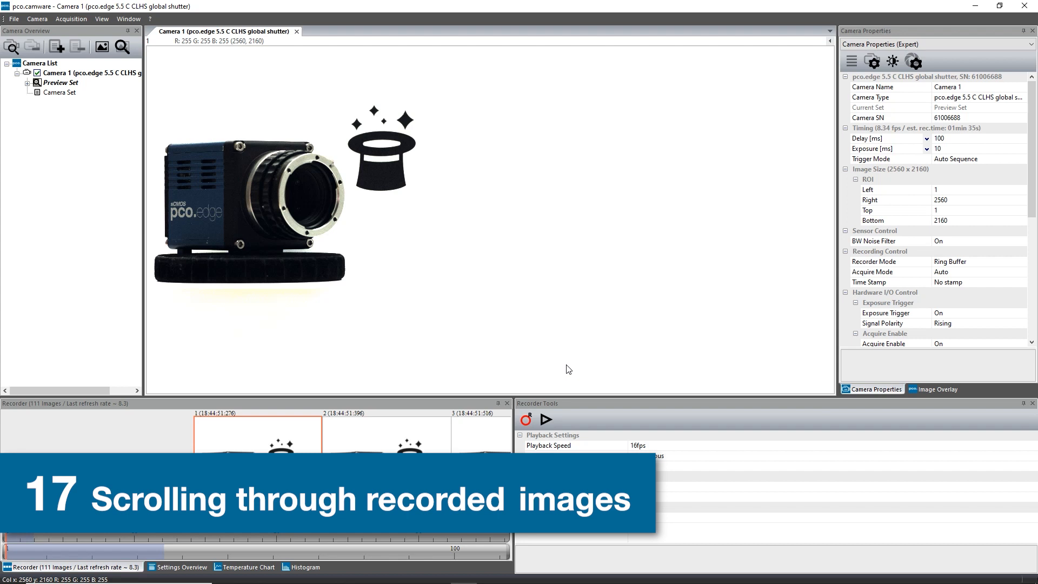
Page forward and back through the recorded images in steps of ten.
key(Page_Down)
key(Page_Down)
key(Page_Down)
key(Page_Down)
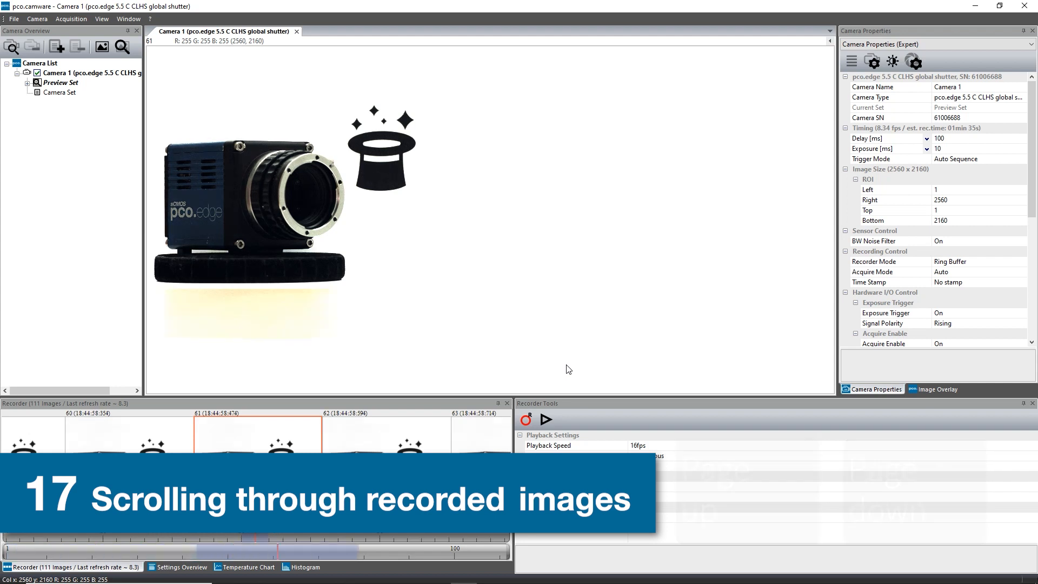
key(Page_Down)
key(Page_Down)
key(Page_Down)
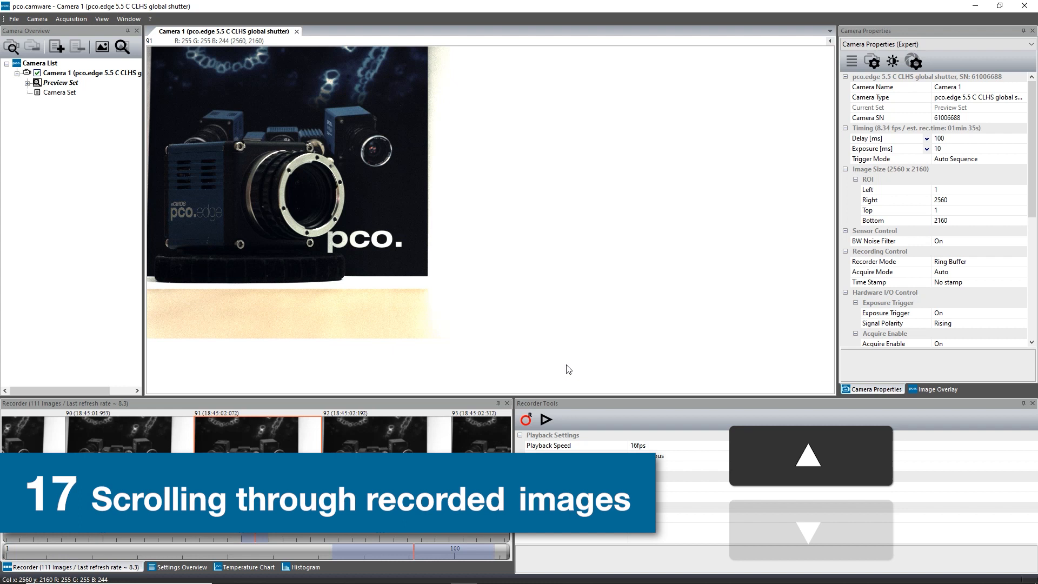
key(Page_Down)
key(Page_Up)
key(Page_Up)
key(Page_Up)
key(Page_Up)
key(Page_Up)
key(Page_Up)
key(Page_Up)
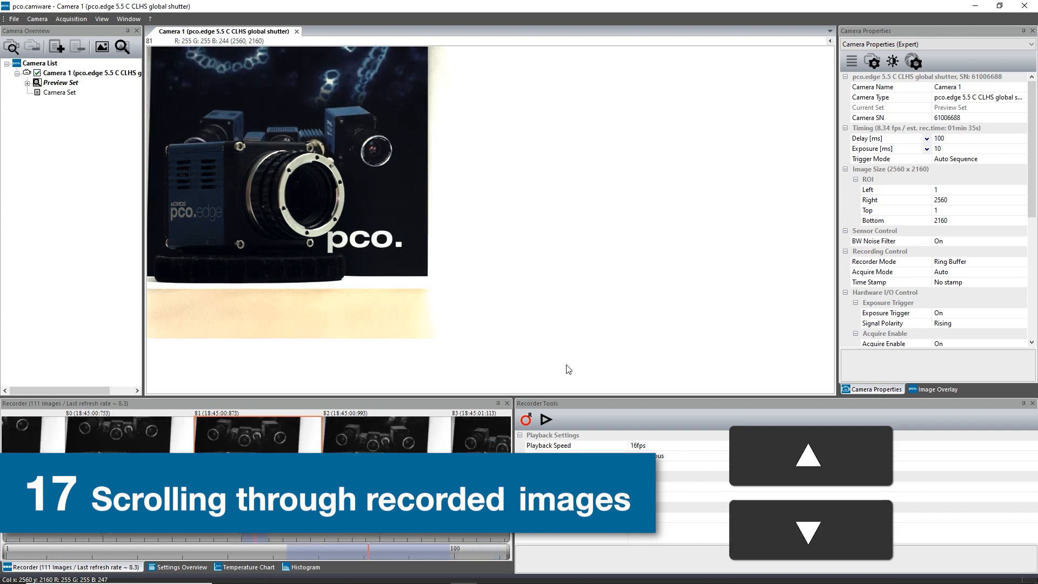
key(Page_Up)
key(Page_Up)
key(Page_Up)
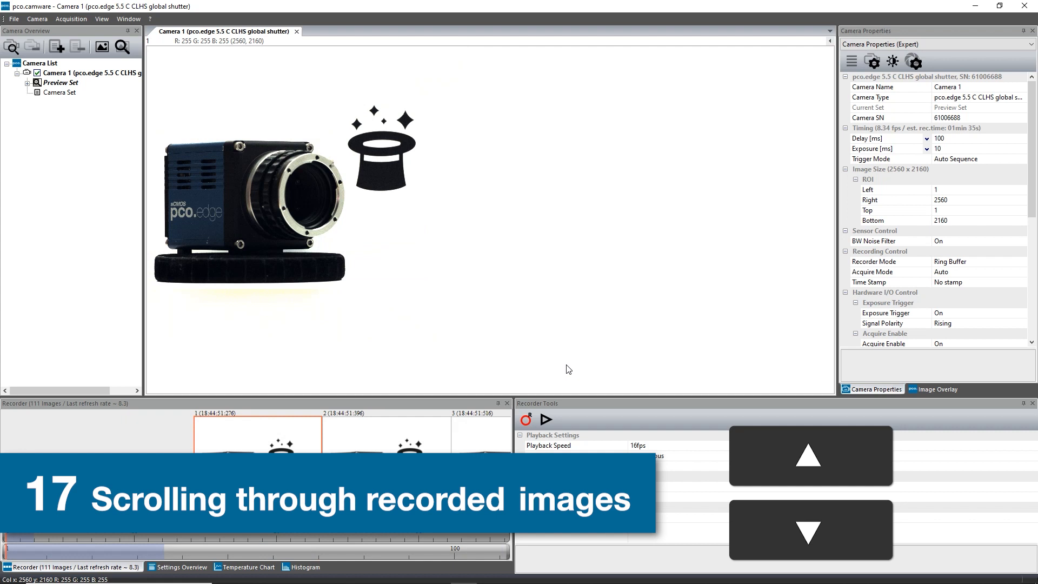
Jump between the first and last recorded images, ending on the first, and scroll through the sequence from there.
key(Home)
key(End)
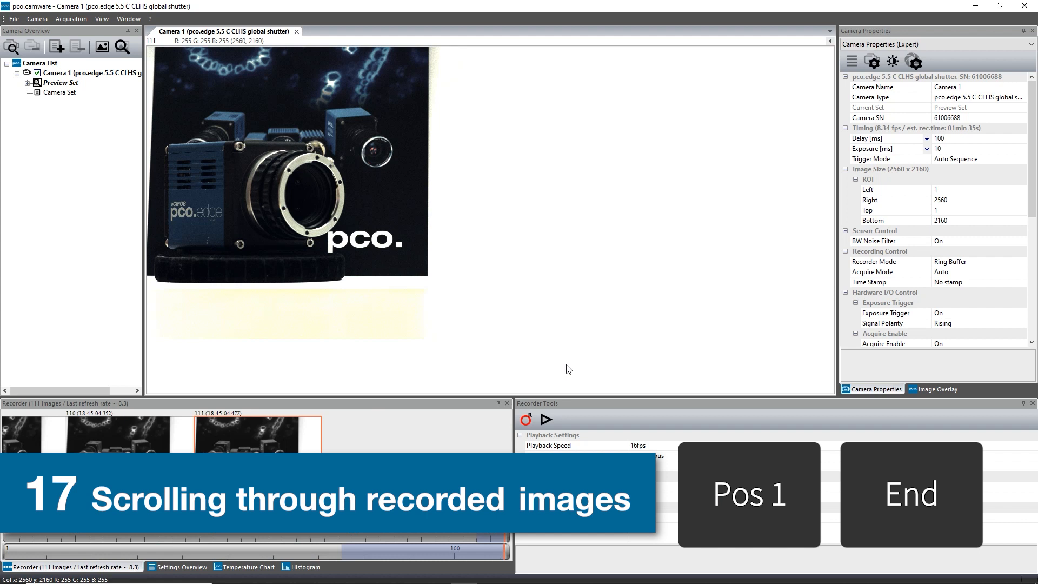
key(Home)
key(End)
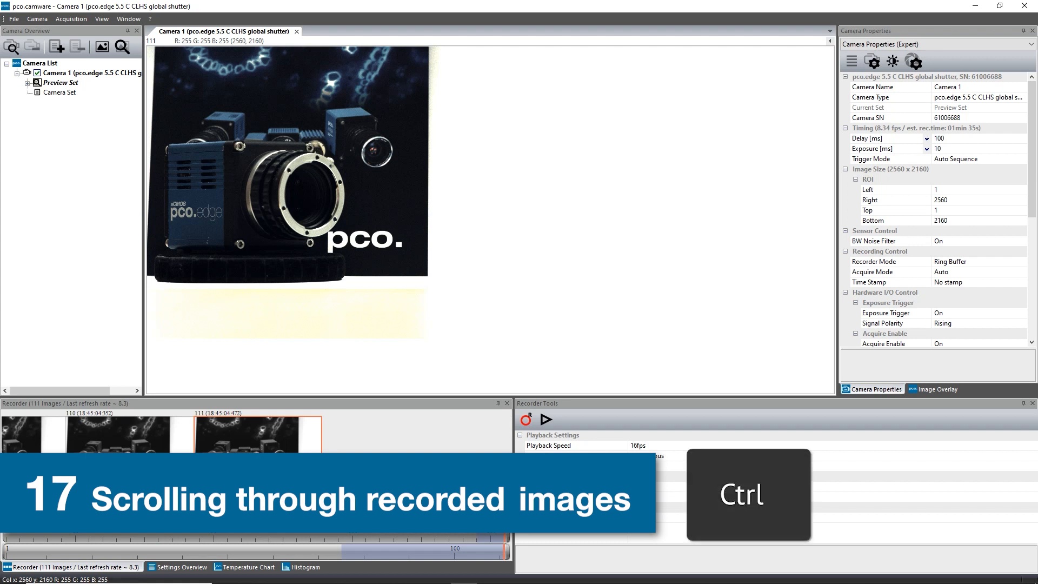
click(7, 551)
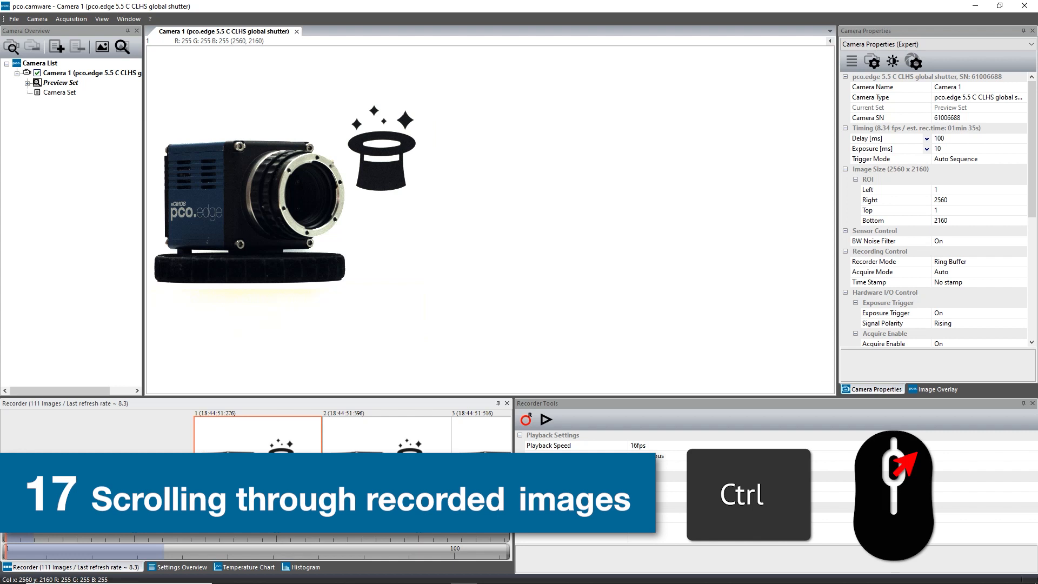
scroll(367, 464, down, 5)
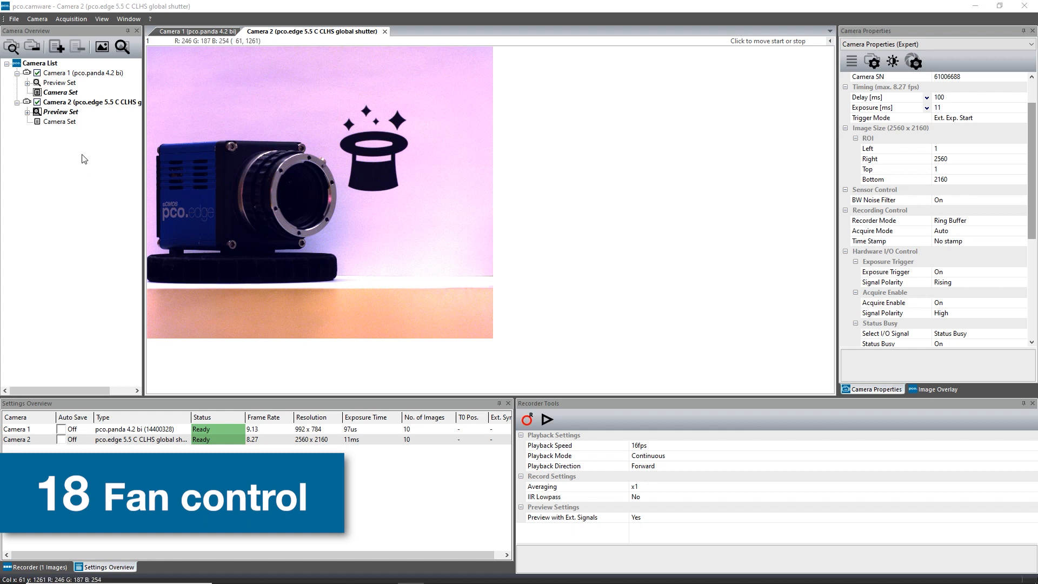
Set Camera 2's fan to Manual in the Camera Fan / LED Control, lower the fan speed, return it to 100 and accept.
click(35, 19)
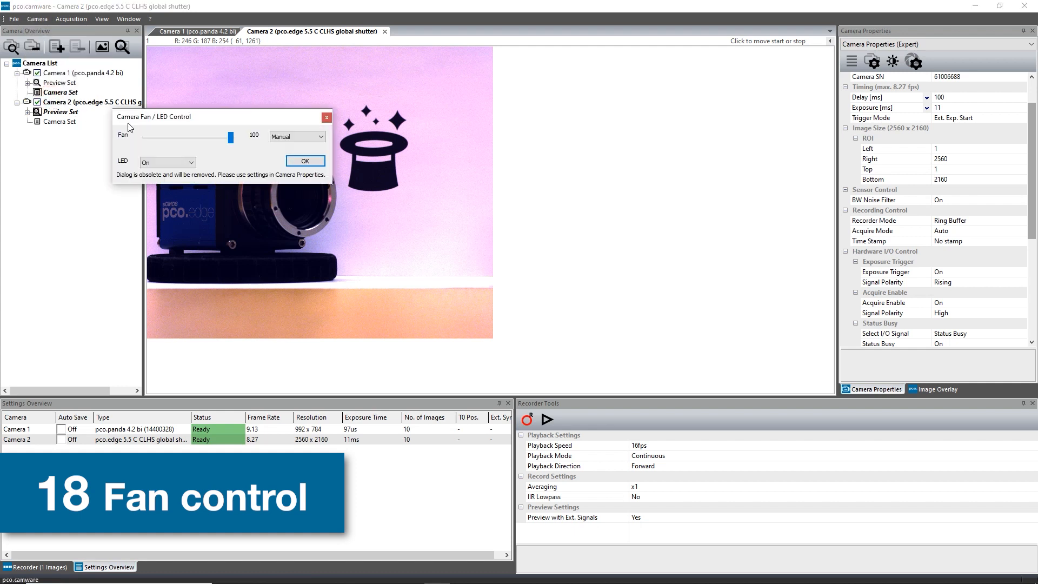
click(321, 137)
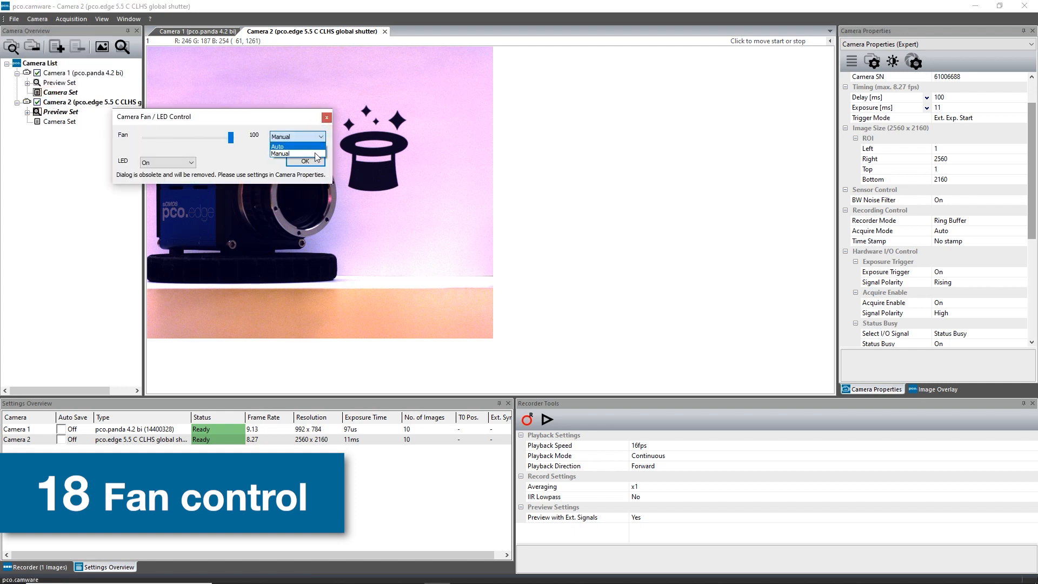
click(297, 154)
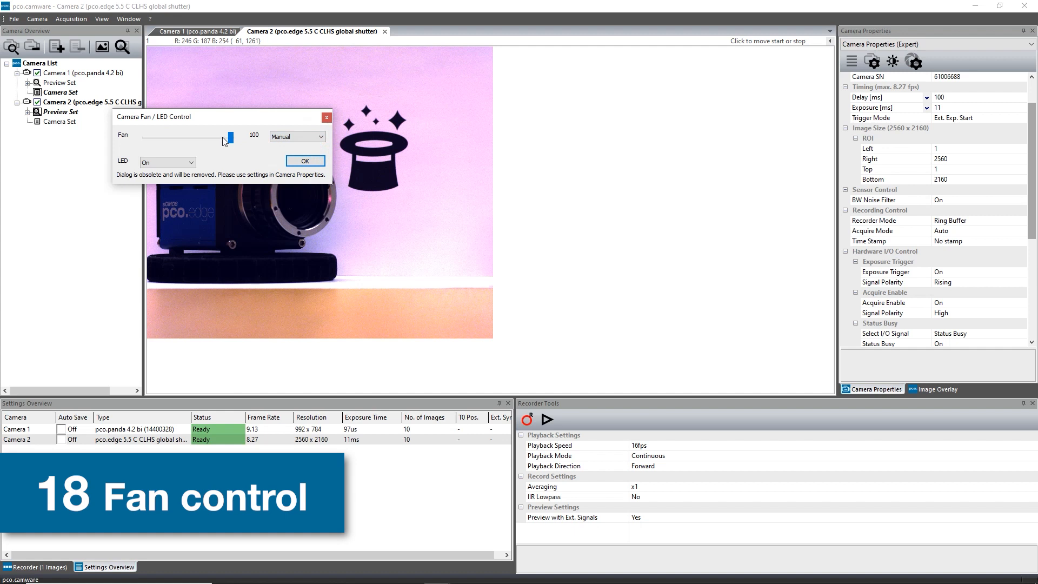
drag(231, 137, 145, 139)
drag(144, 142, 229, 145)
click(313, 161)
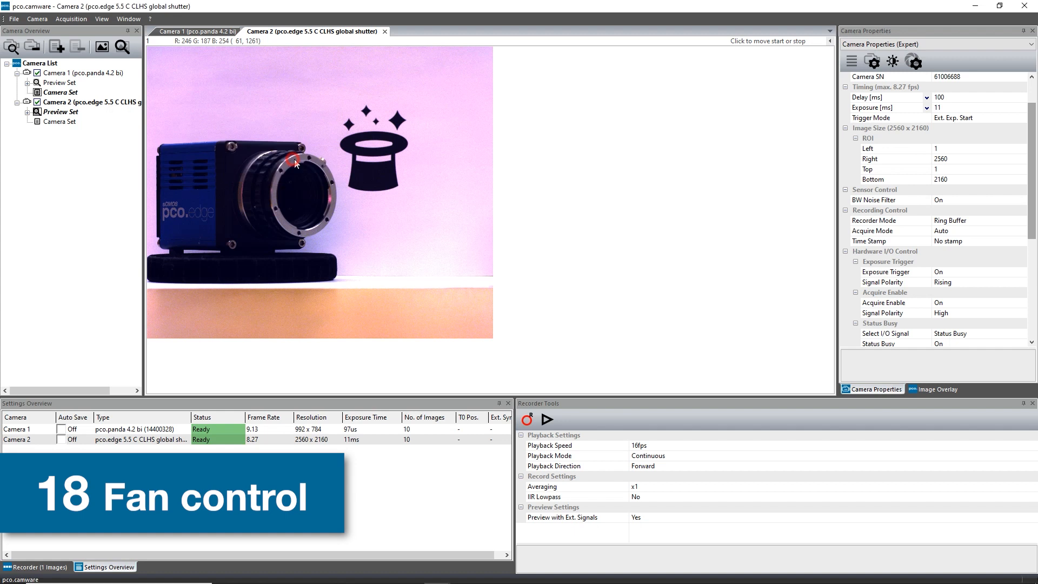
Examine Camera 2's Fan / LED Control and Status properties, showing and hiding the temperature chart from Sensor Temperature.
scroll(966, 203, down, 6)
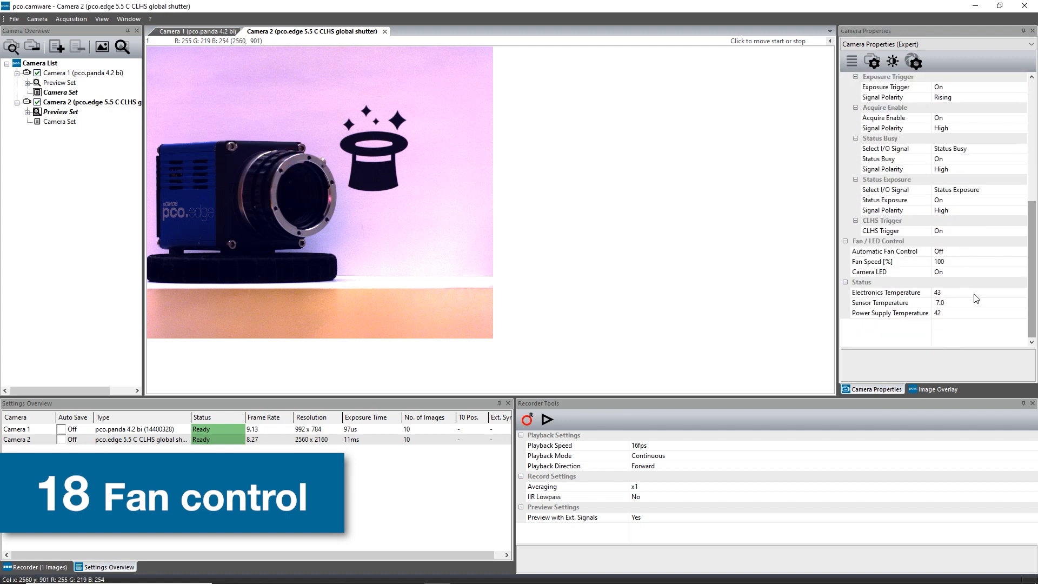
click(976, 307)
click(1022, 307)
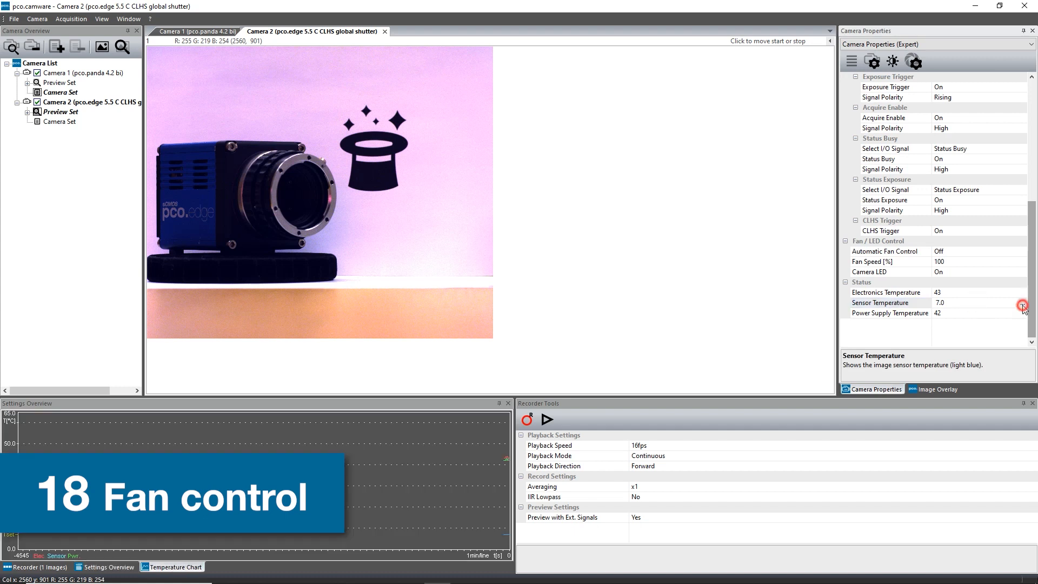
click(1022, 306)
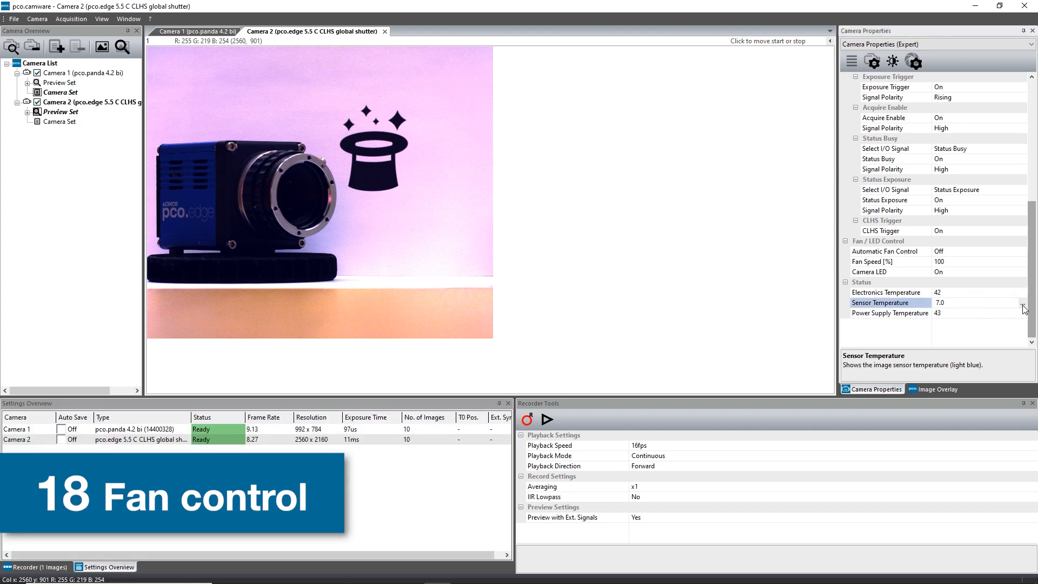
Select Ext. Exp. Start as Camera 2's trigger mode in the timing properties.
scroll(1023, 311, up, 1)
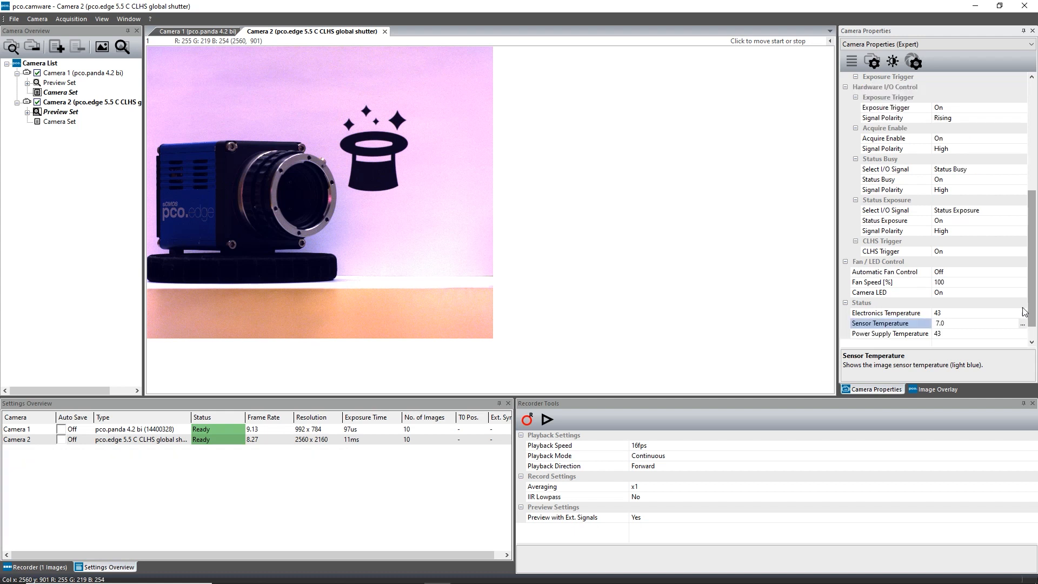
scroll(1023, 310, up, 10)
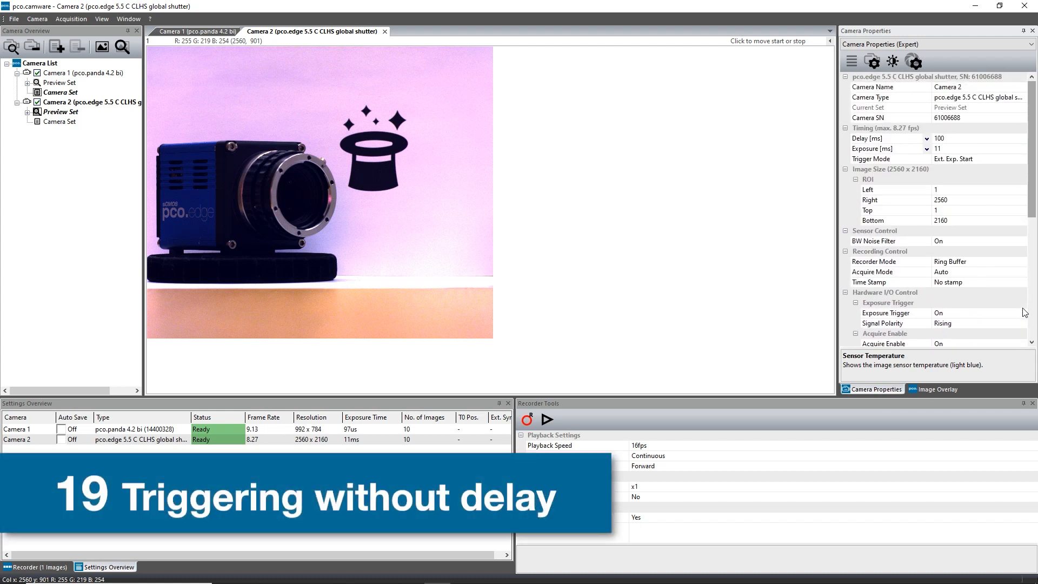
click(986, 158)
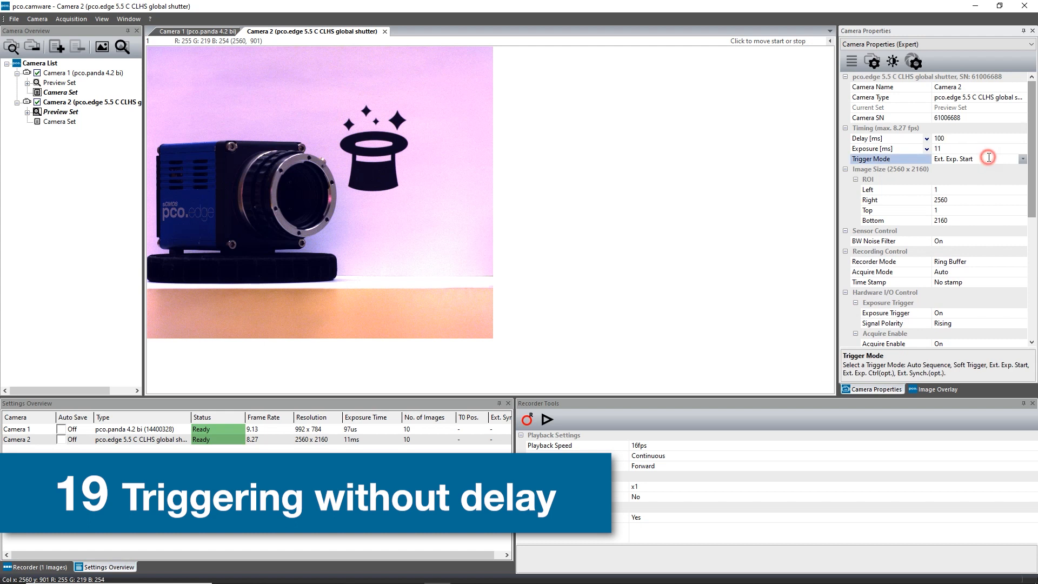
click(1023, 159)
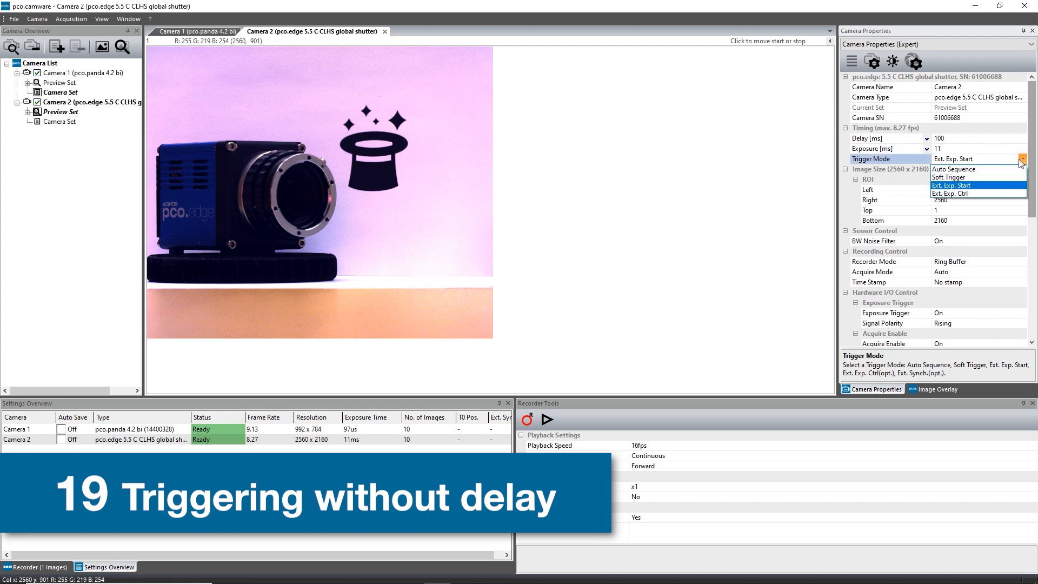
click(1008, 186)
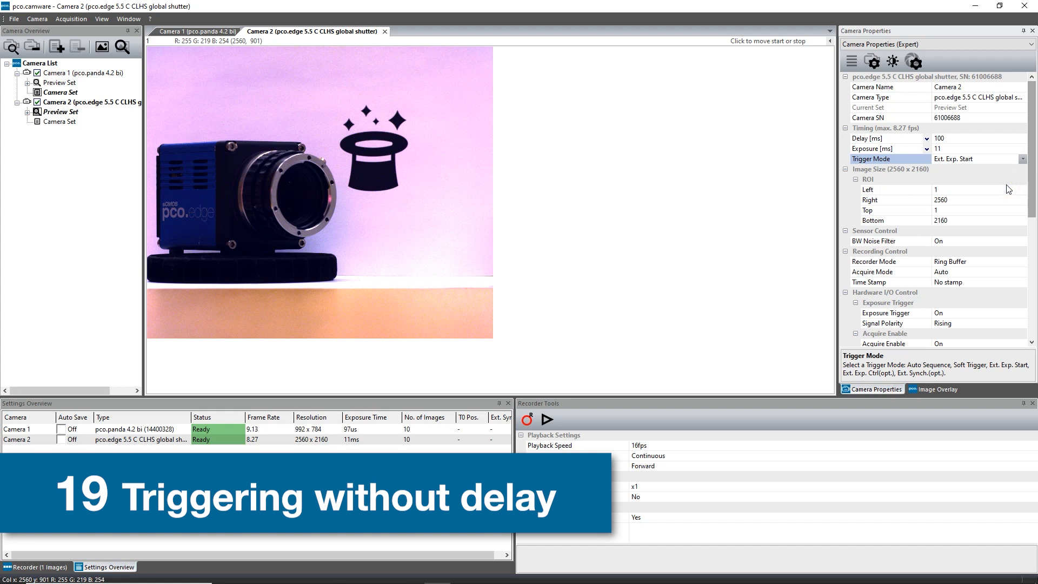
Raise Camera 2's exposure time to 12 ms, return it to 11 ms, and start recording.
click(1010, 150)
click(1012, 147)
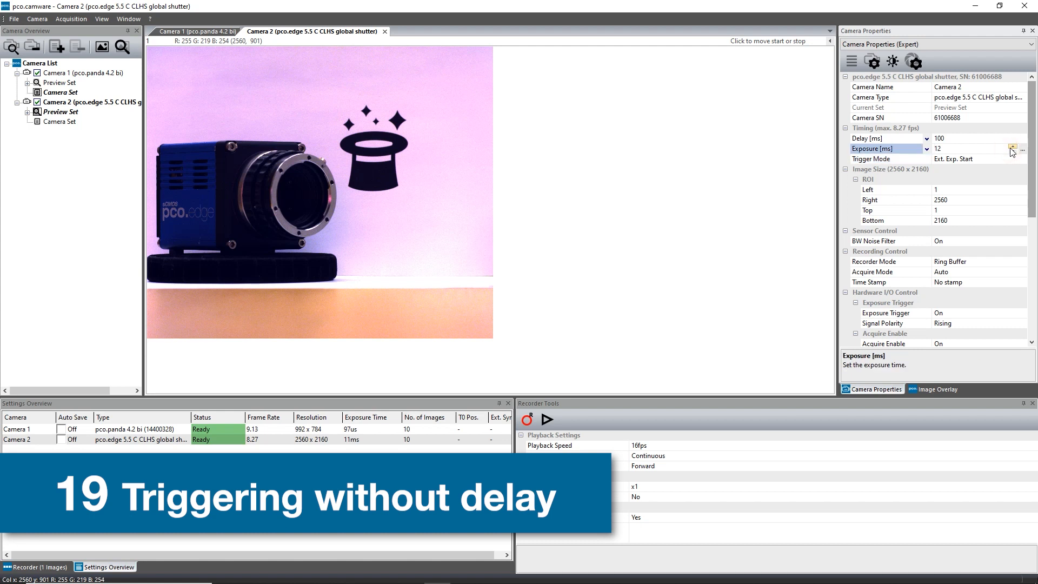
click(1012, 151)
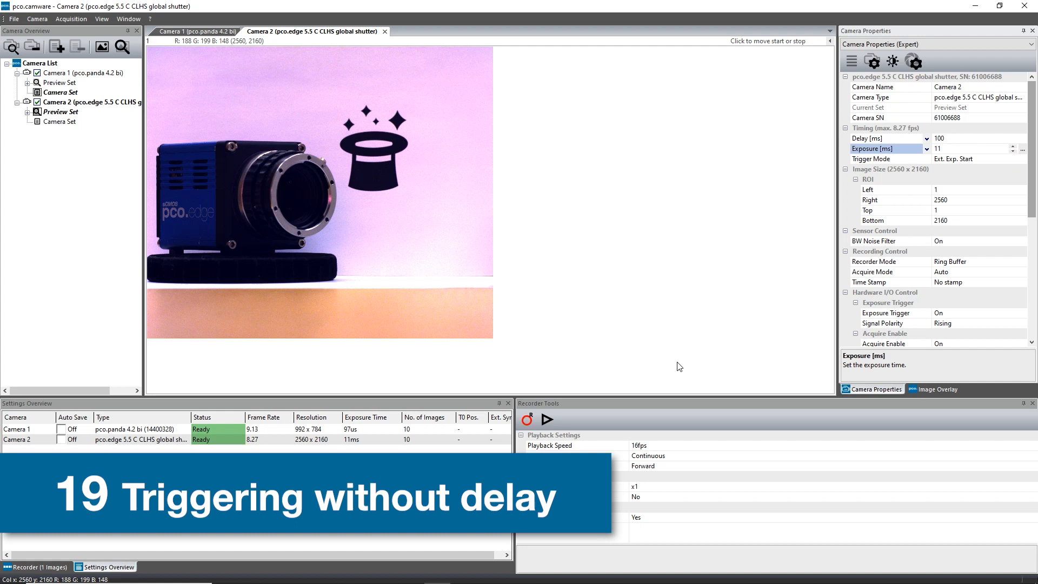
click(527, 420)
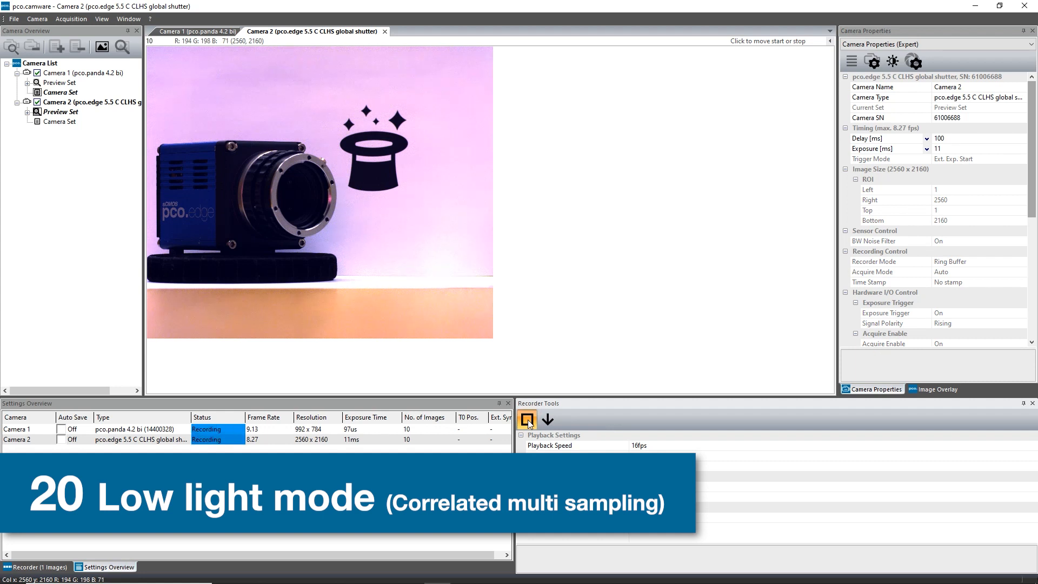
Show Camera 1 with its Convert Control BW dialog and set the sensor's conversion factor to 0.03.
click(194, 31)
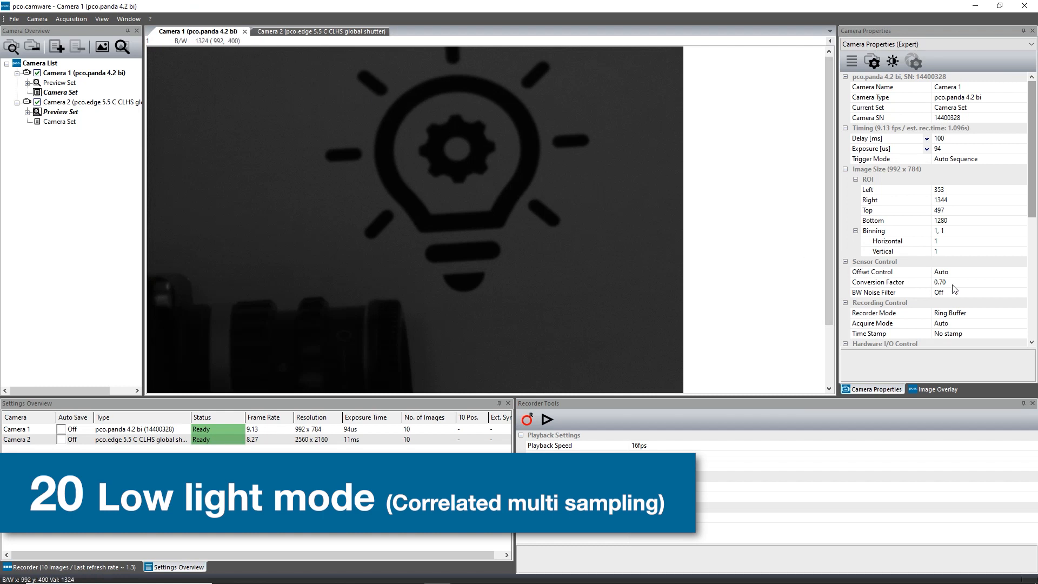
click(893, 61)
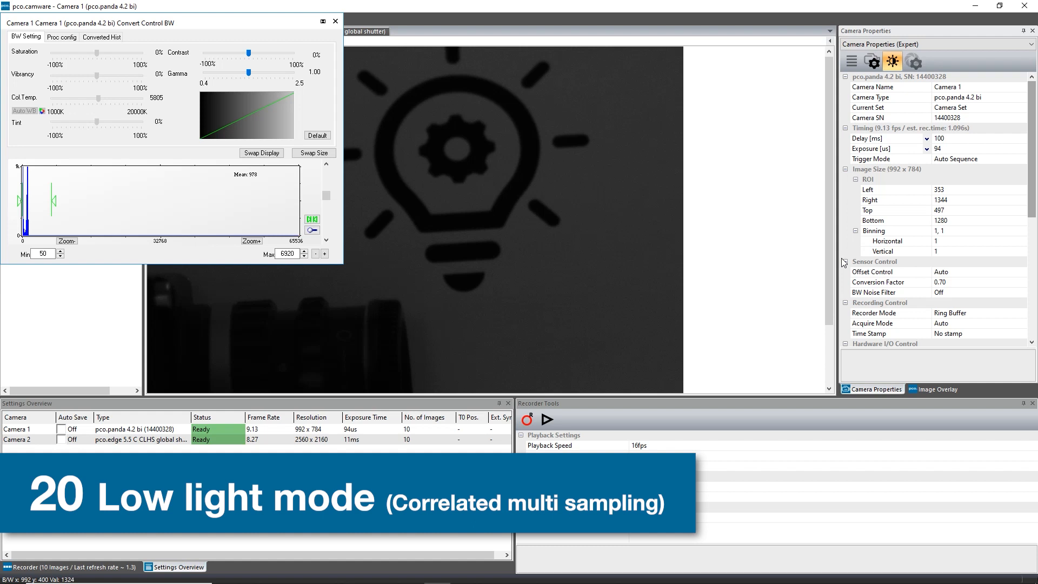
click(954, 283)
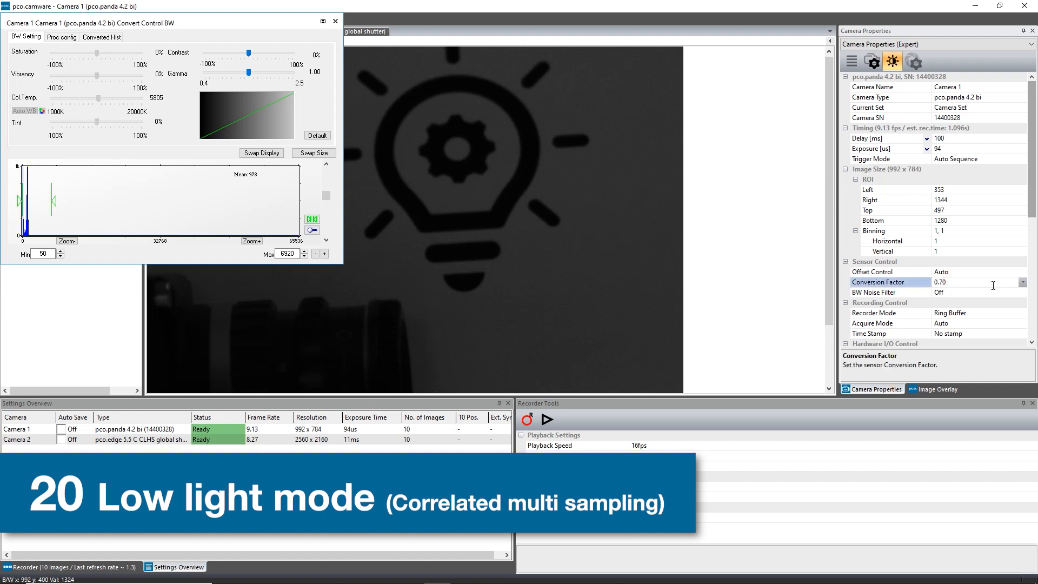
click(1022, 282)
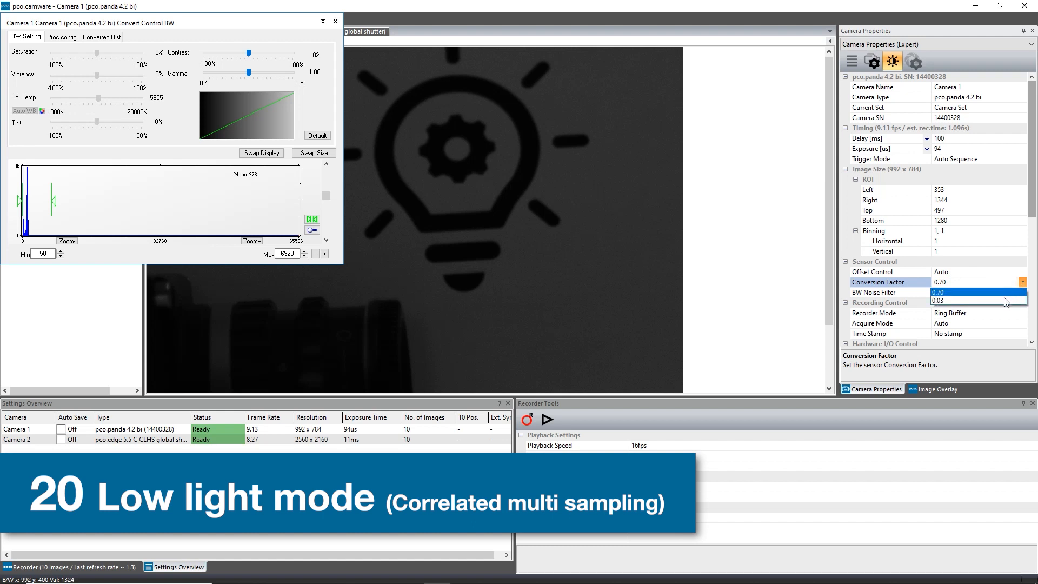
click(1002, 301)
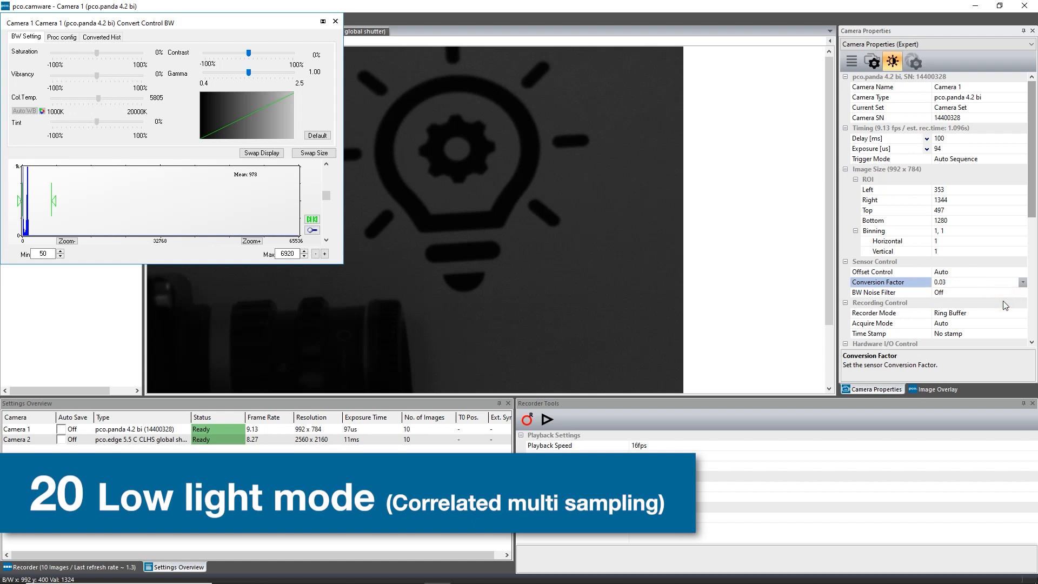
Start recording and raise the upper limit of Camera 1's histogram display range to 37384.
click(525, 420)
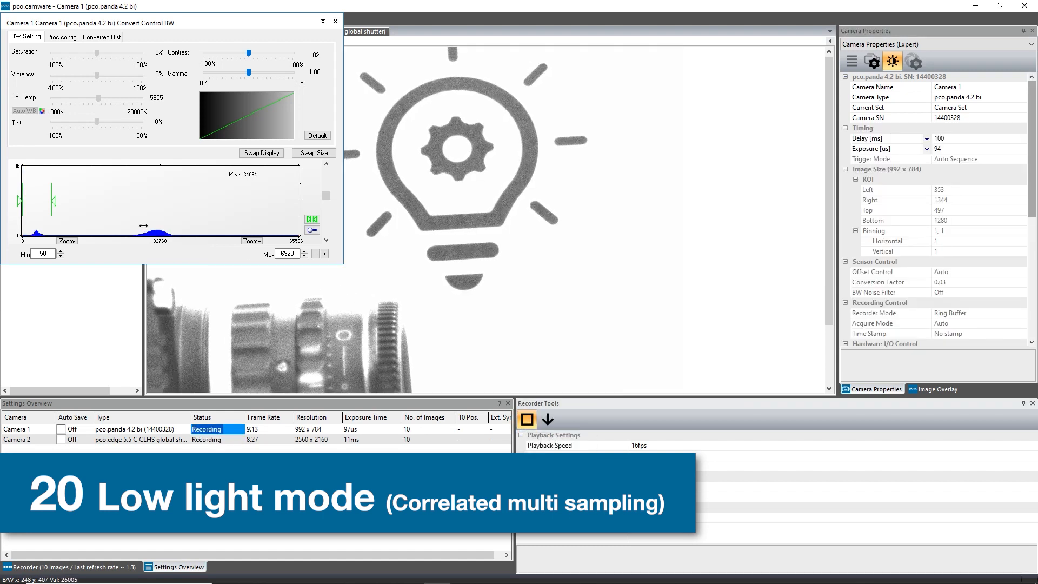
drag(54, 204, 182, 205)
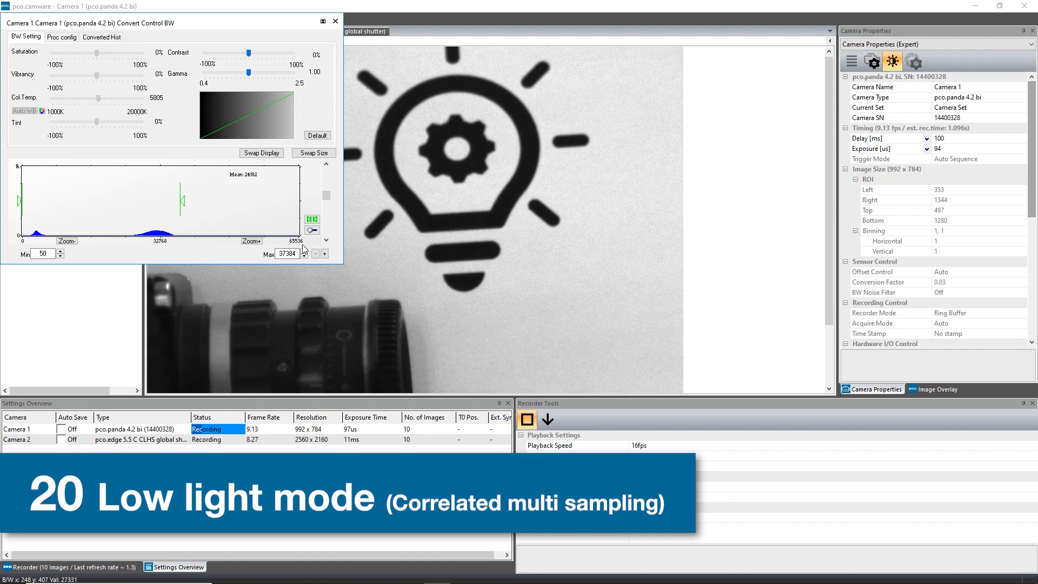